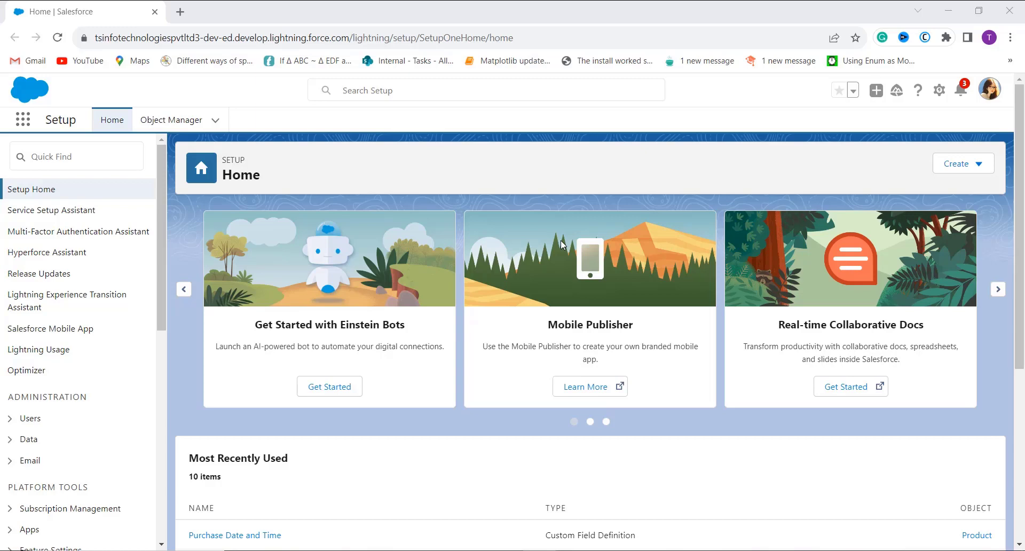
# - Find the Campaign object in Object Manager by searching for "Camp" and open its Fields & Relationships
pyautogui.click(940, 95)
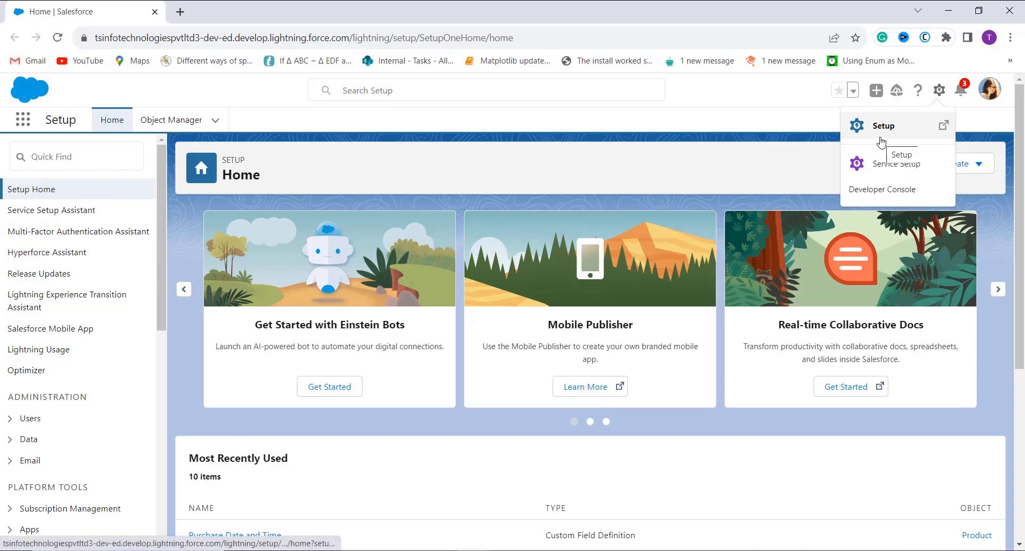
pyautogui.click(192, 133)
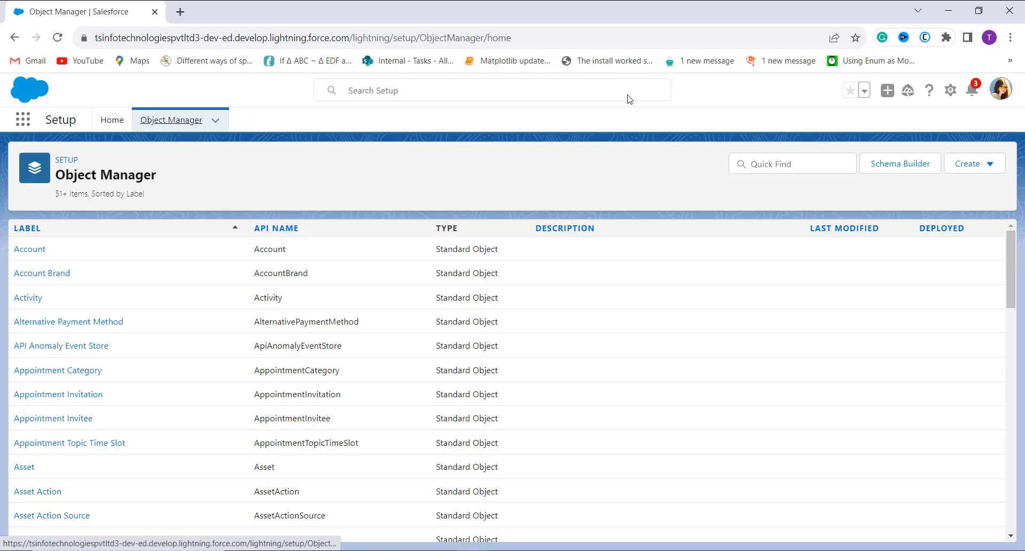
pyautogui.click(768, 158)
pyautogui.write('Camp')
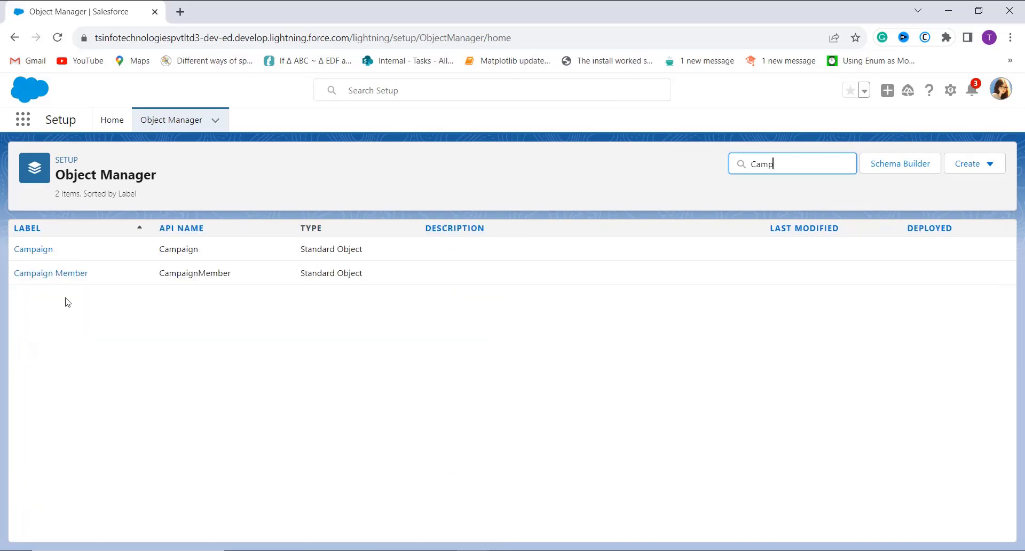
pyautogui.click(33, 249)
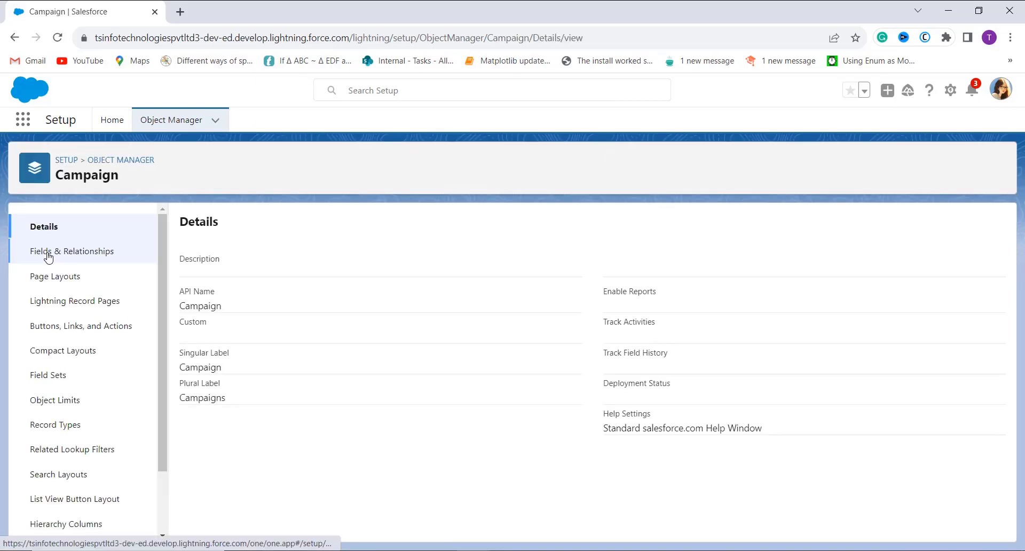
pyautogui.click(77, 256)
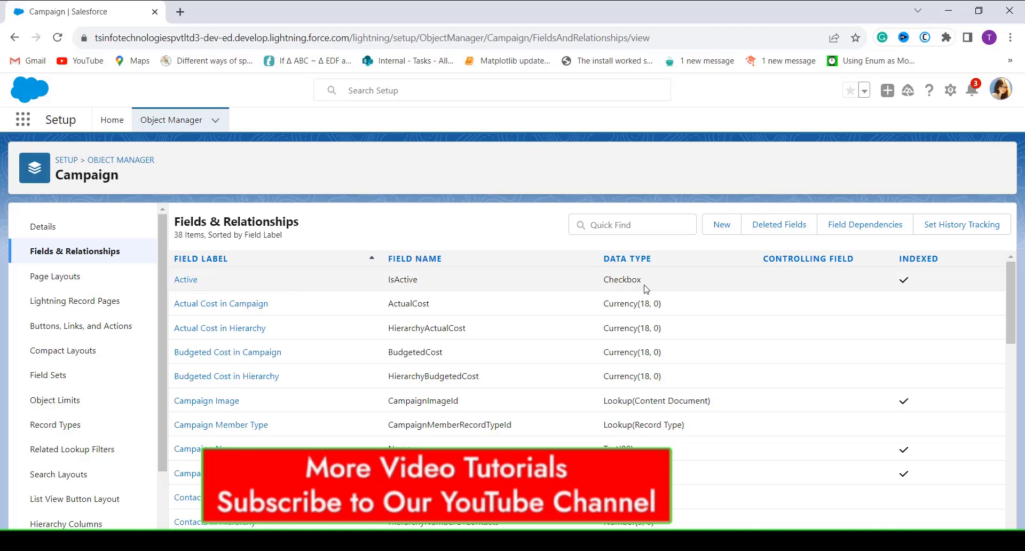
# - Start a new custom field on the Campaign object with Formula as its data type
pyautogui.click(720, 232)
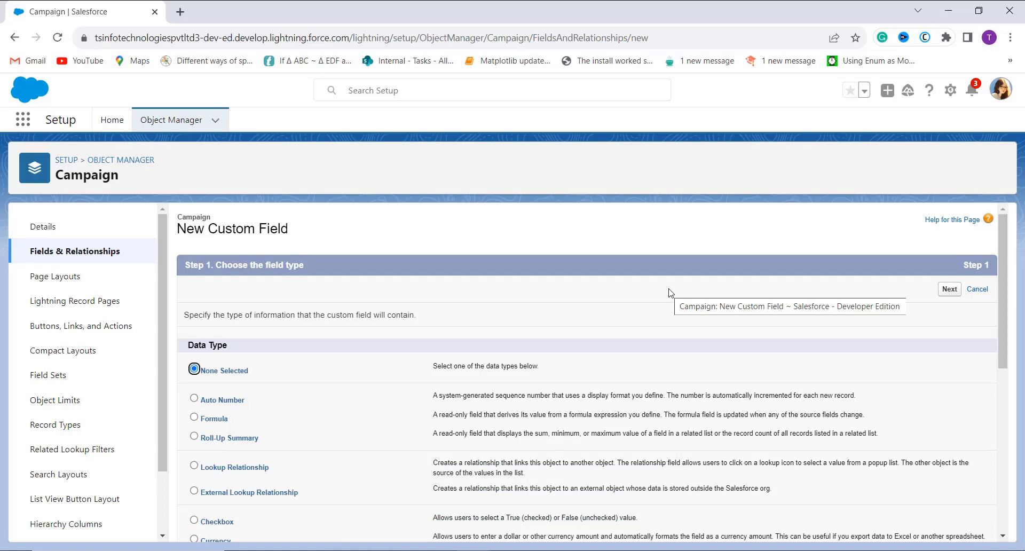
pyautogui.click(196, 419)
pyautogui.scroll(-2, 267, 427)
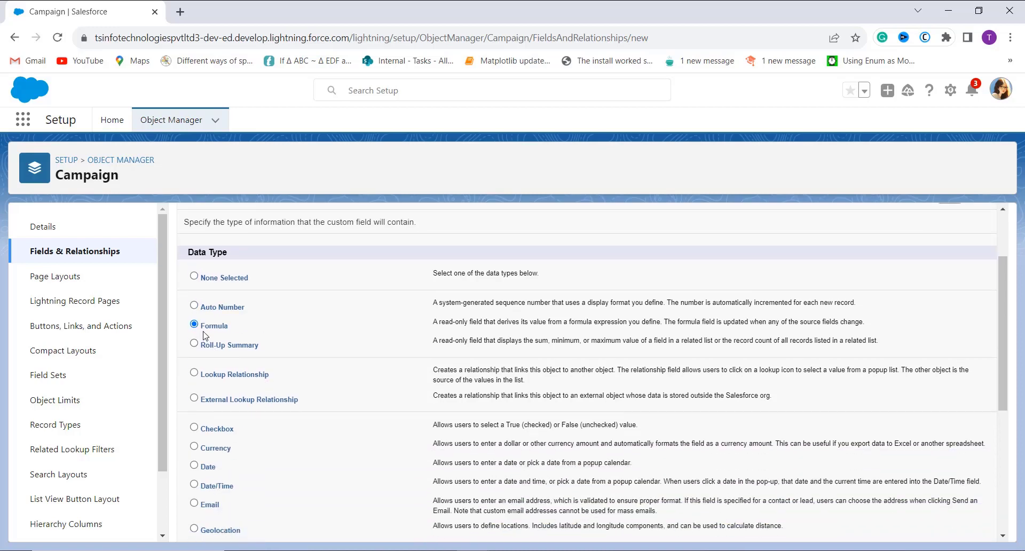
pyautogui.scroll(2, 415, 309)
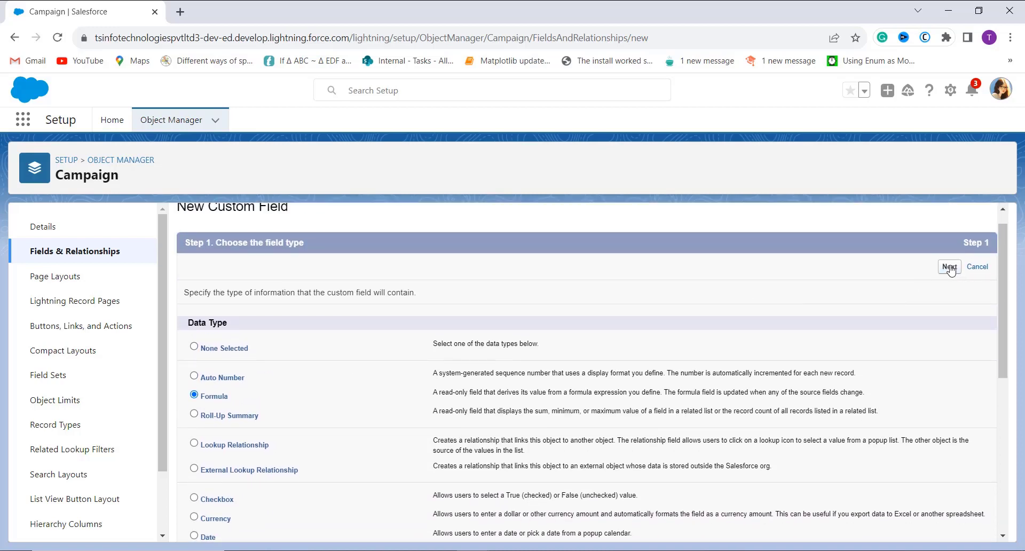
pyautogui.click(951, 268)
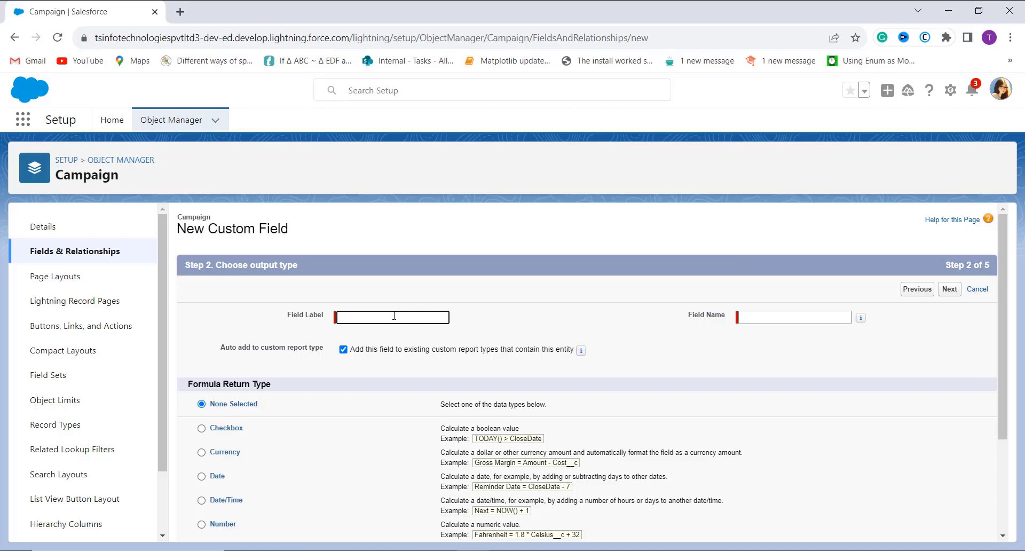
# - Label the field "Upcoming Campaign Date" with the name Upcoming_Campaign_Date, set its formula return type to Date, and continue to the formula editor
pyautogui.write('Upcoming Campaign Date')
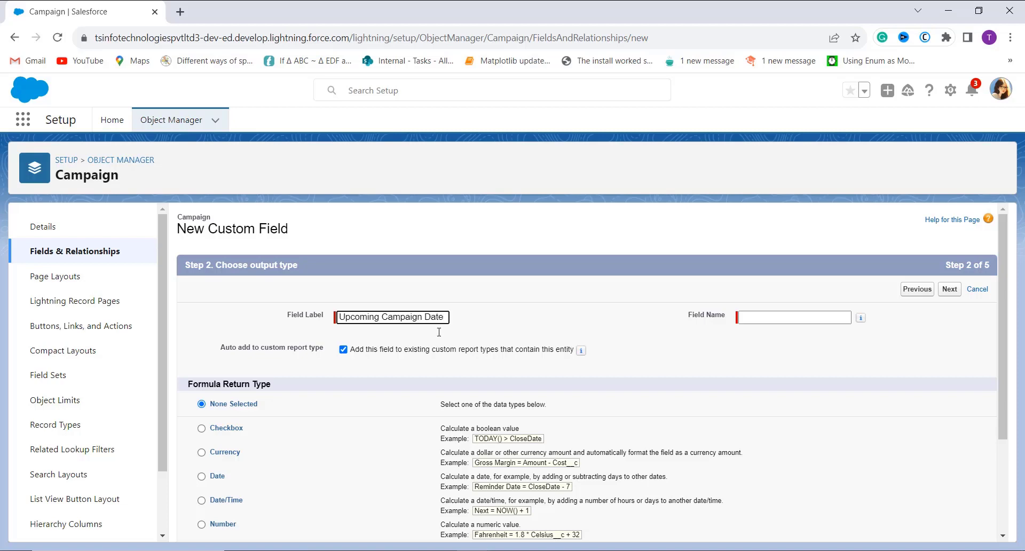
pyautogui.moveTo(761, 316); pyautogui.dragTo(761, 383)
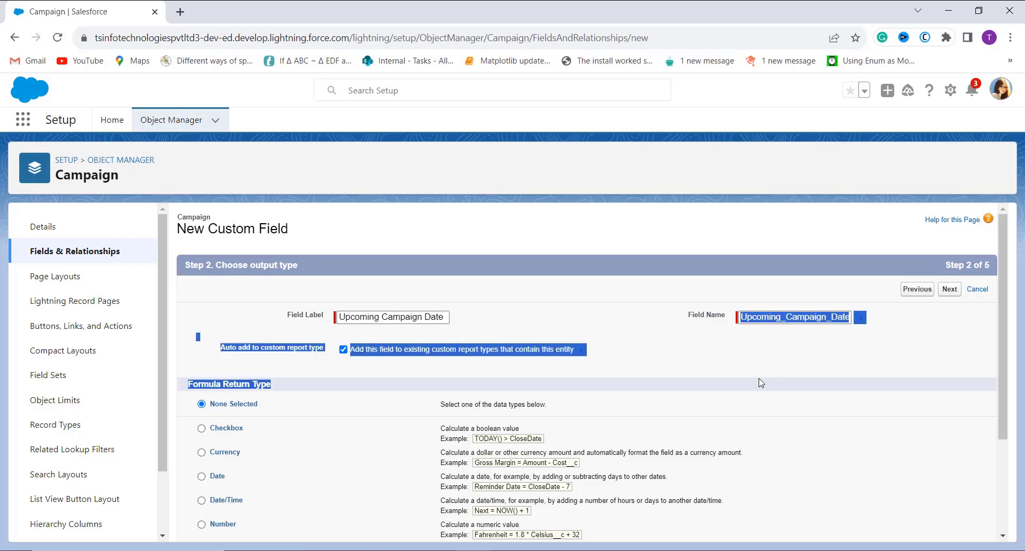
pyautogui.click(761, 383)
pyautogui.scroll(-1, 762, 383)
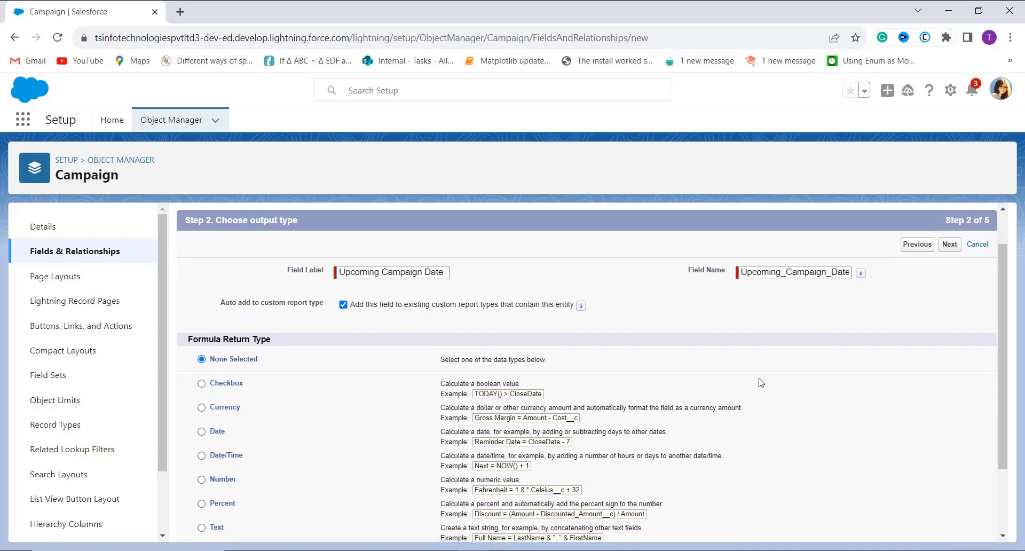
pyautogui.scroll(-1, 281, 368)
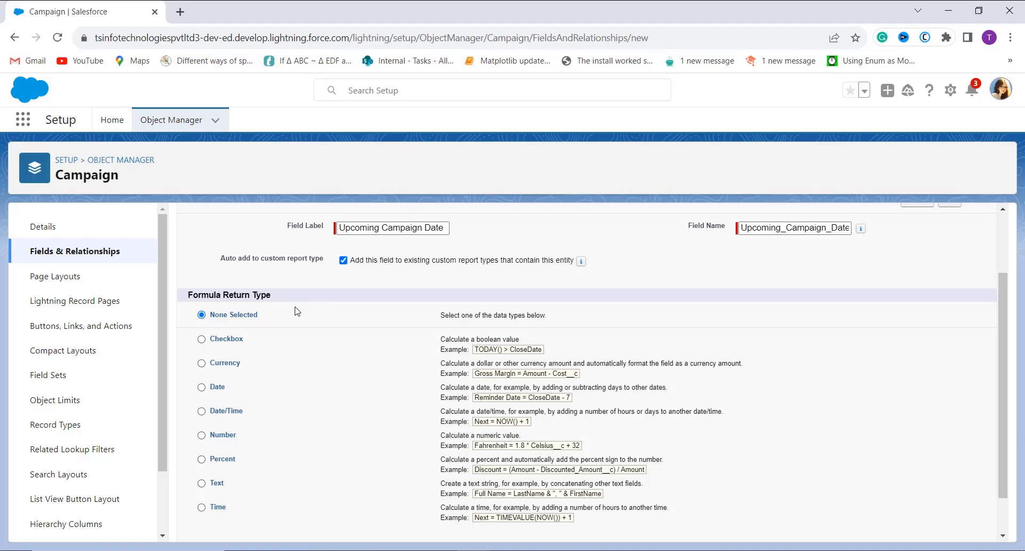
pyautogui.click(203, 387)
pyautogui.scroll(2, 575, 351)
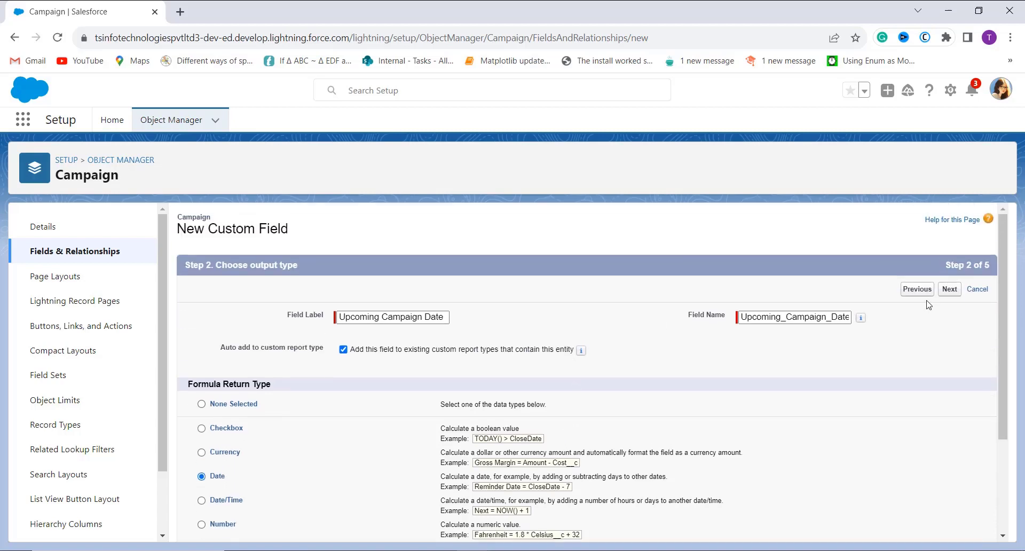
pyautogui.click(957, 294)
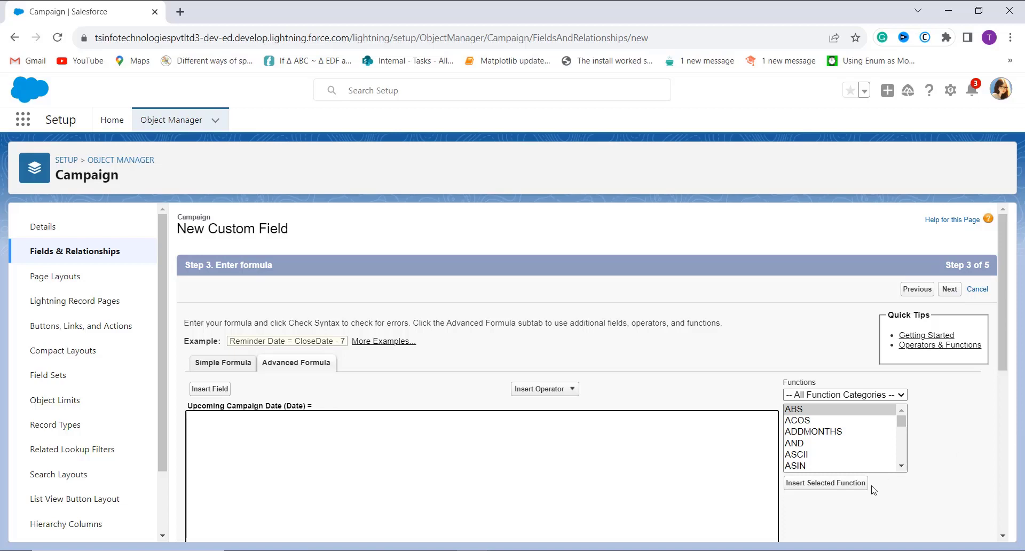
# - Enter the advanced formula IF(MONTH(EndDate)=12, DATE(YEAR(EndDate),12,31), DATE(YEAR(EndDate),MONTH(EndDate)+1, 1)-1)
pyautogui.click(885, 397)
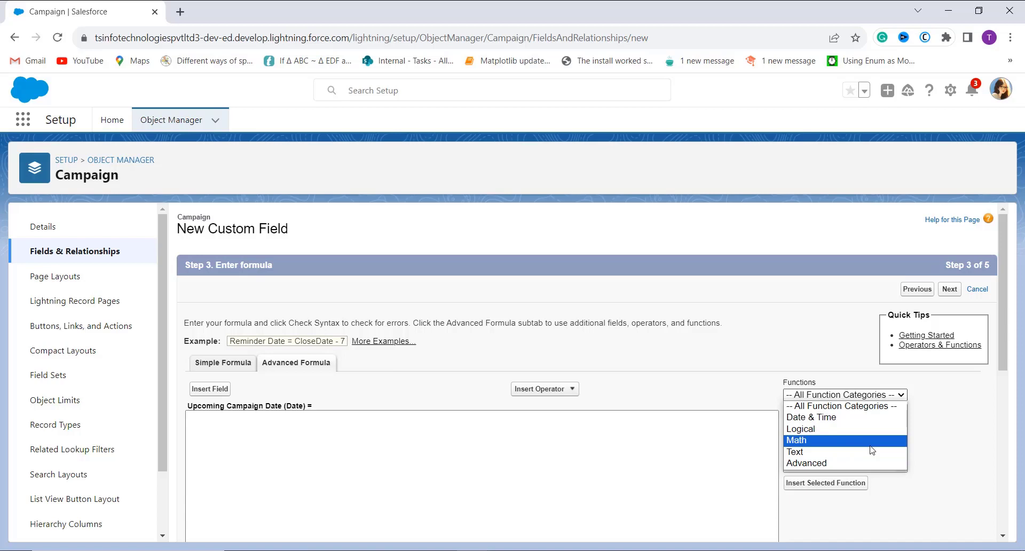
pyautogui.click(578, 447)
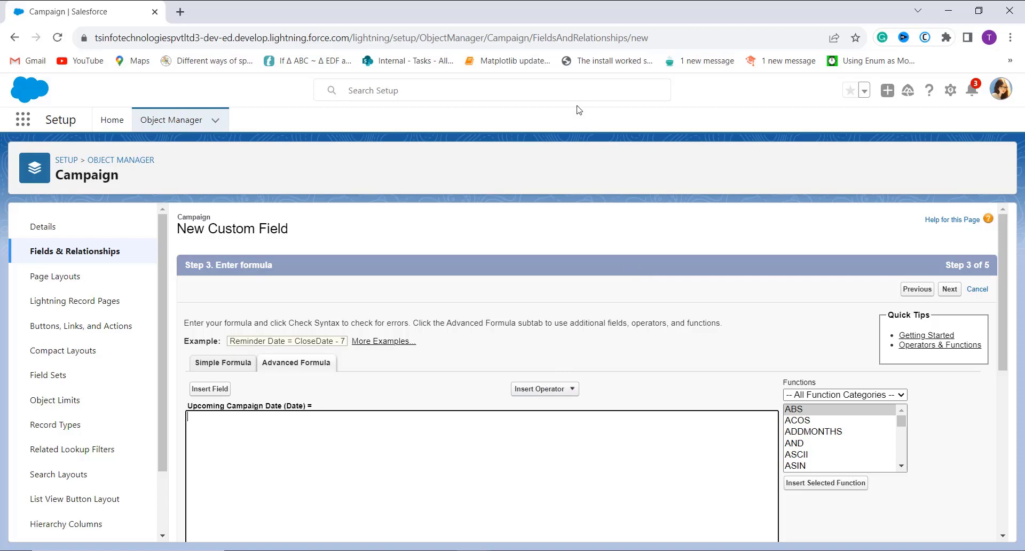
pyautogui.write('IF(MONTH(EndDate)=12, DATE(YEAR(EndDate),12,31), DATE(YEAR(EndDate),MONTH(EndDate)+1, 1)-1)')
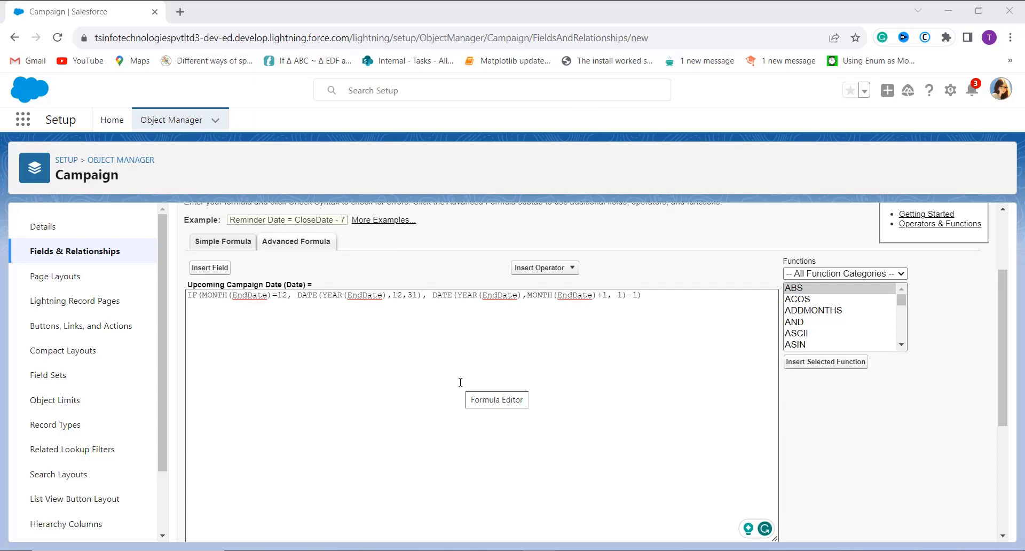
# - Examine the formula's month condition and the date arguments of its December branch
pyautogui.click(256, 297)
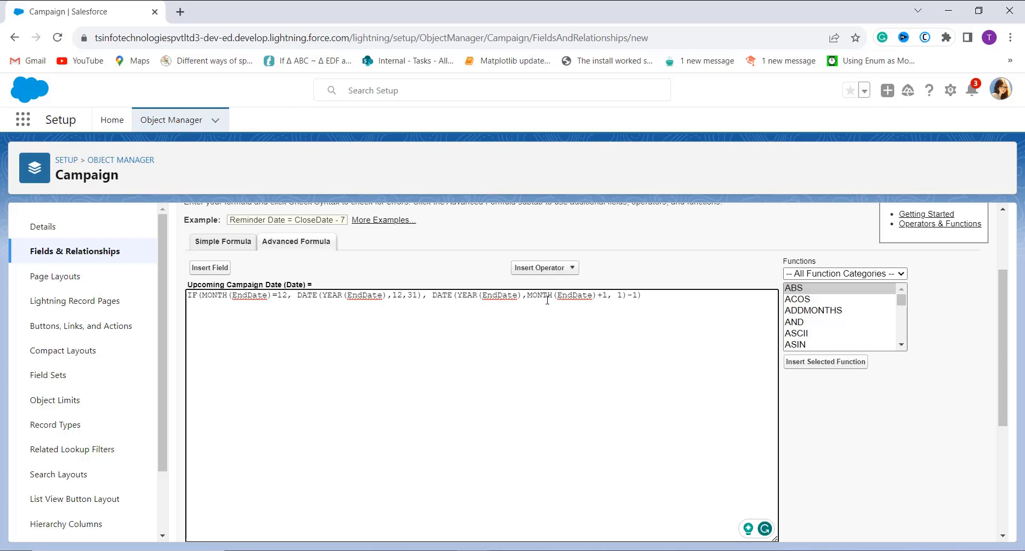
pyautogui.doubleClick(398, 295)
pyautogui.click(396, 320)
pyautogui.moveTo(323, 297); pyautogui.dragTo(383, 300)
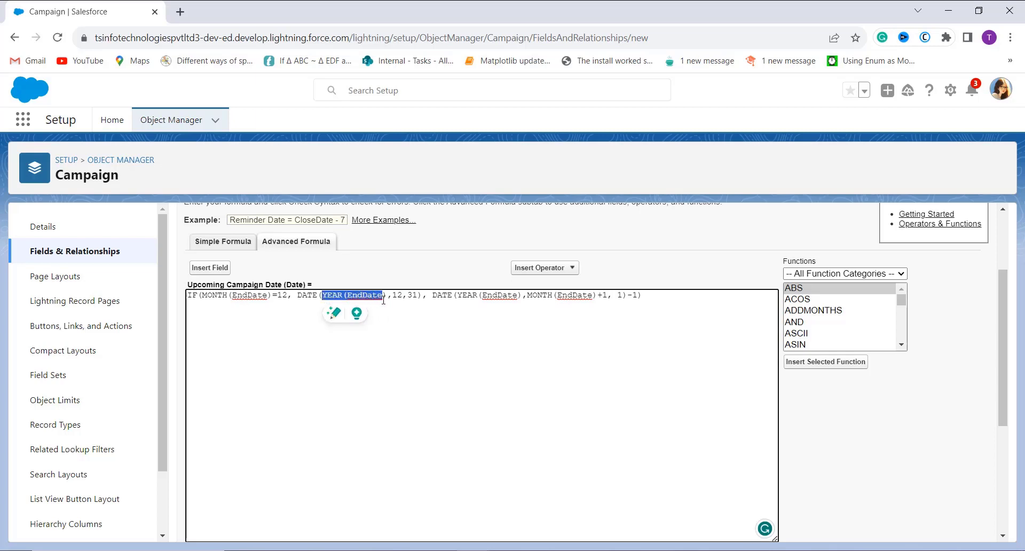
pyautogui.click(400, 326)
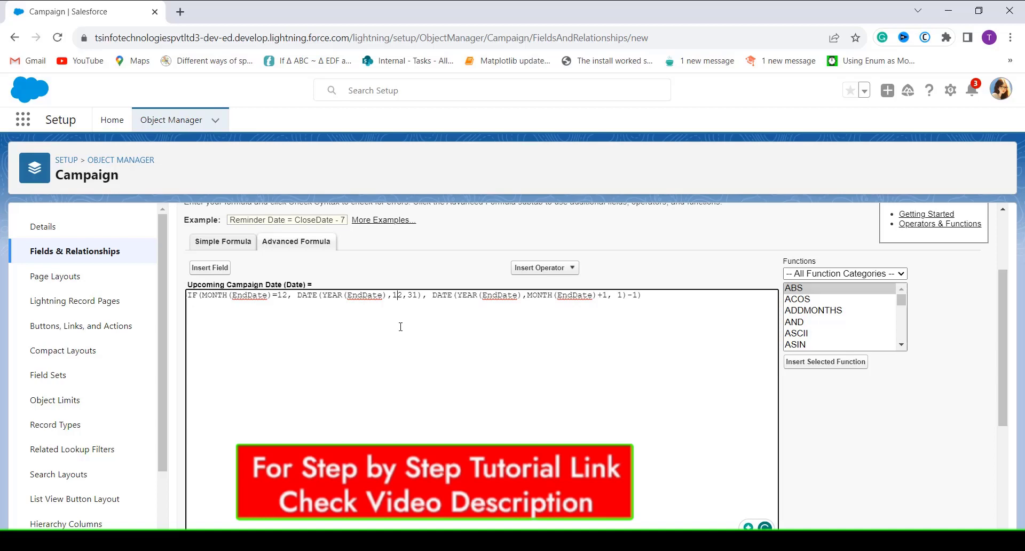
# - Examine the year, month, day and subtraction parts of the formula's second DATE expression for the other months
pyautogui.doubleClick(538, 295)
pyautogui.moveTo(550, 296); pyautogui.dragTo(602, 299)
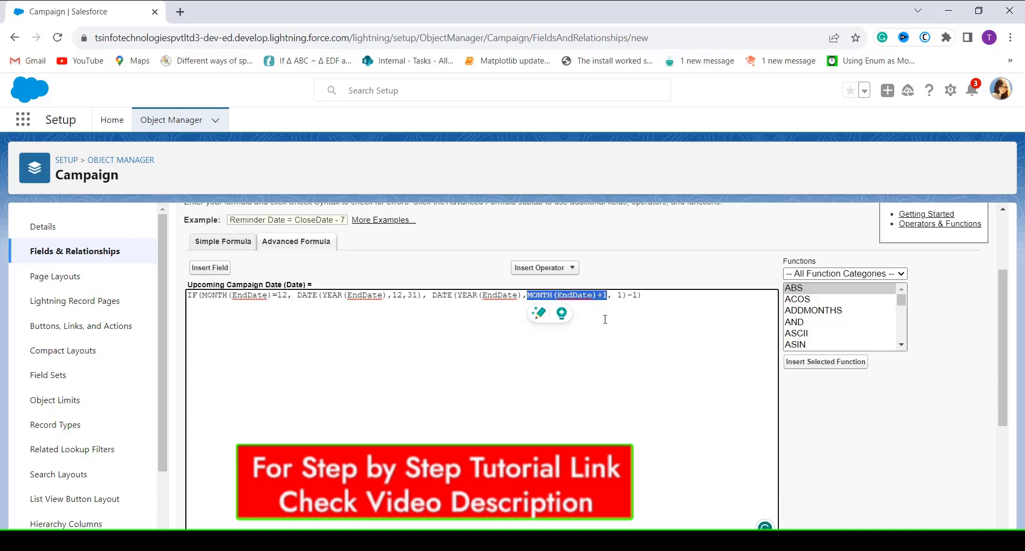
pyautogui.click(613, 344)
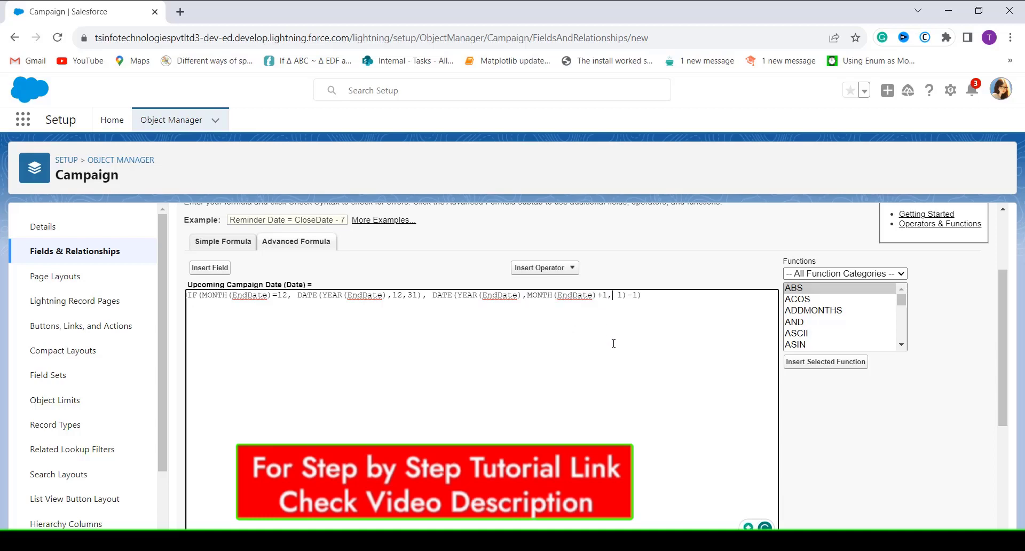
pyautogui.click(459, 296)
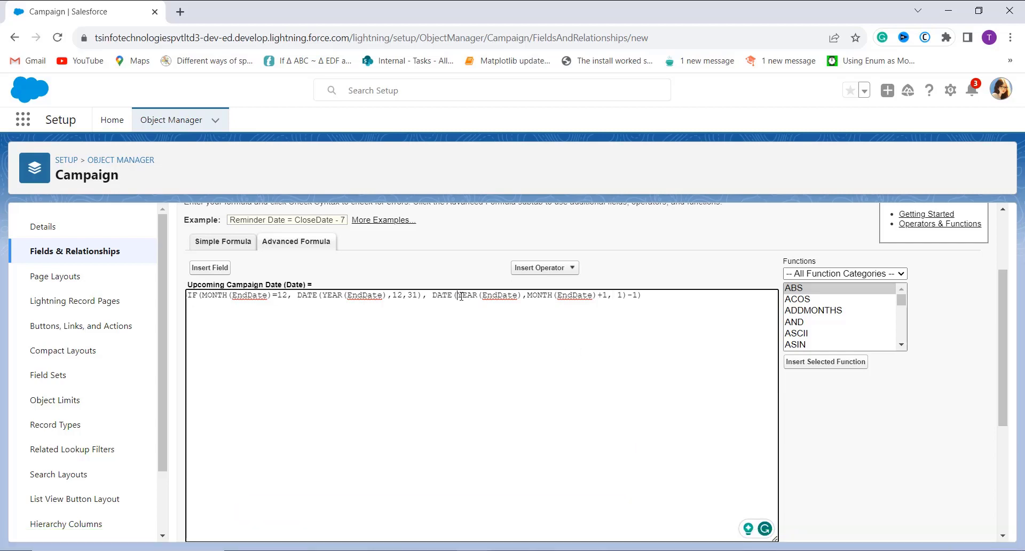
pyautogui.moveTo(462, 296); pyautogui.dragTo(517, 298)
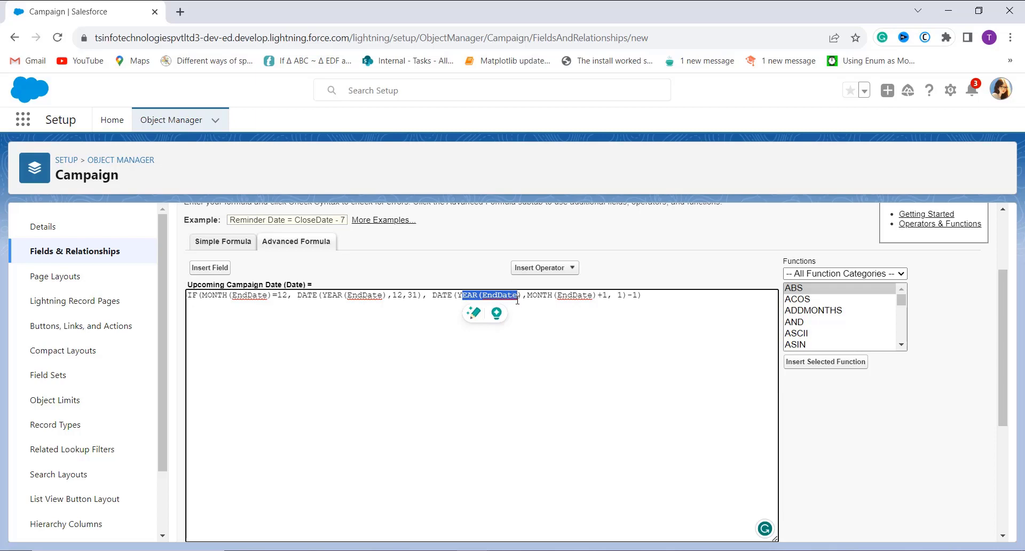
pyautogui.click(554, 326)
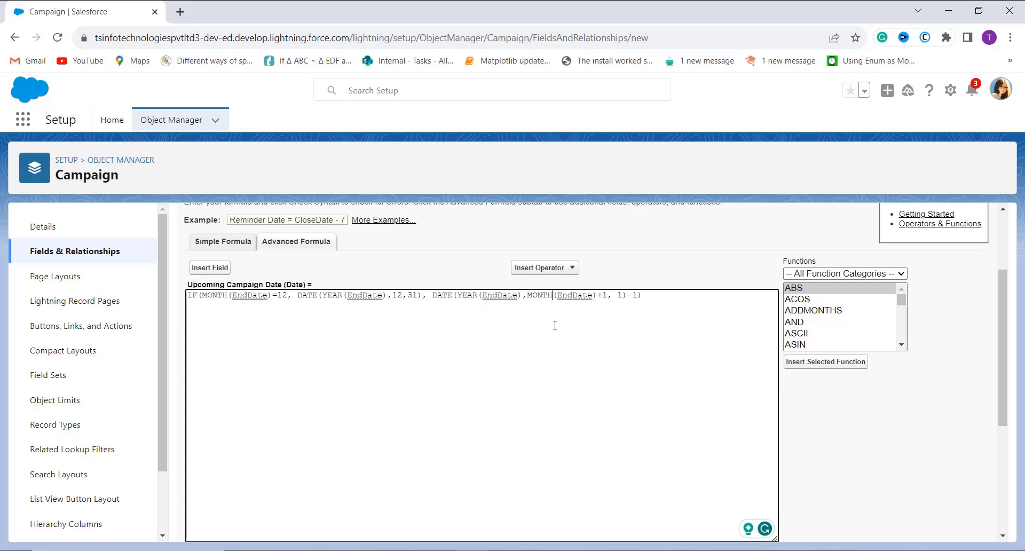
pyautogui.doubleClick(621, 296)
pyautogui.press('Right')
pyautogui.moveTo(628, 297); pyautogui.dragTo(637, 301)
pyautogui.click(602, 330)
pyautogui.moveTo(433, 297); pyautogui.dragTo(622, 319)
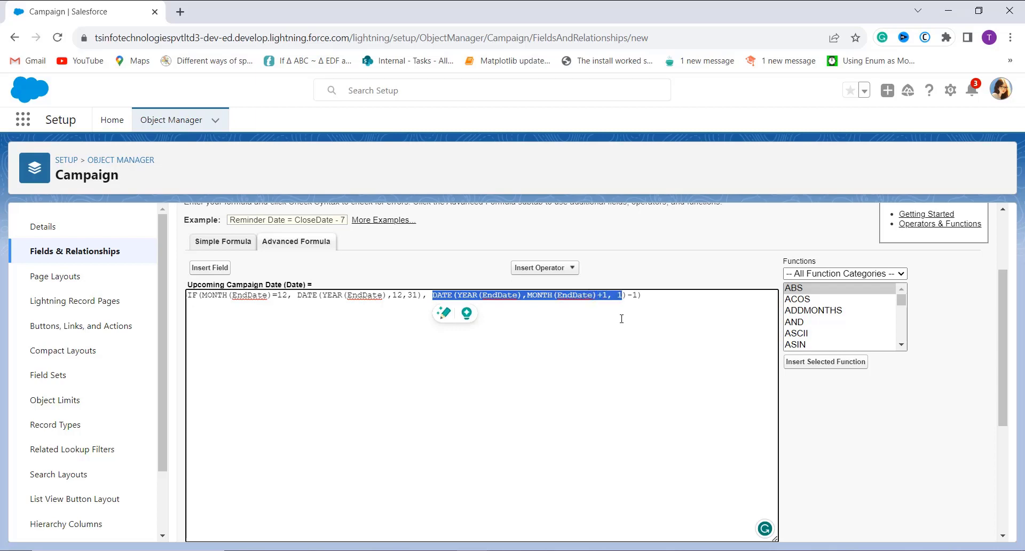
pyautogui.click(649, 345)
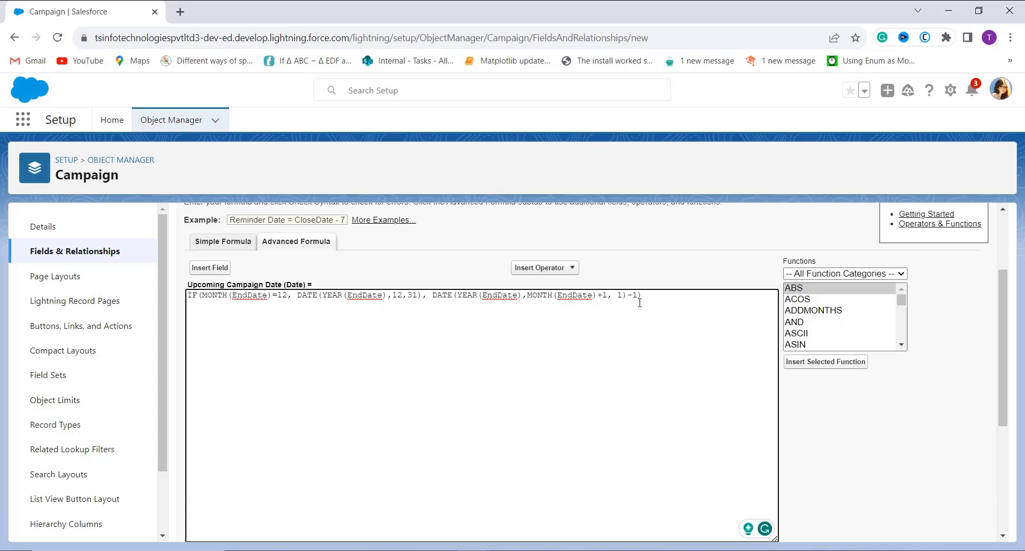
# - Check the syntax of the Upcoming Campaign Date formula
pyautogui.click(642, 319)
pyautogui.scroll(-2, 643, 321)
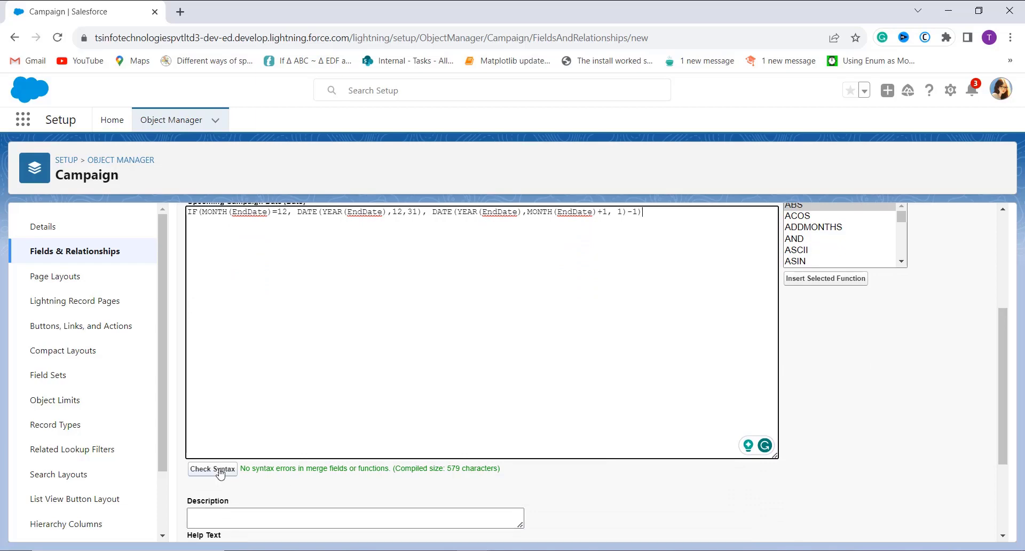
pyautogui.click(239, 465)
pyautogui.scroll(5, 281, 465)
pyautogui.click(280, 465)
pyautogui.scroll(-4, 281, 465)
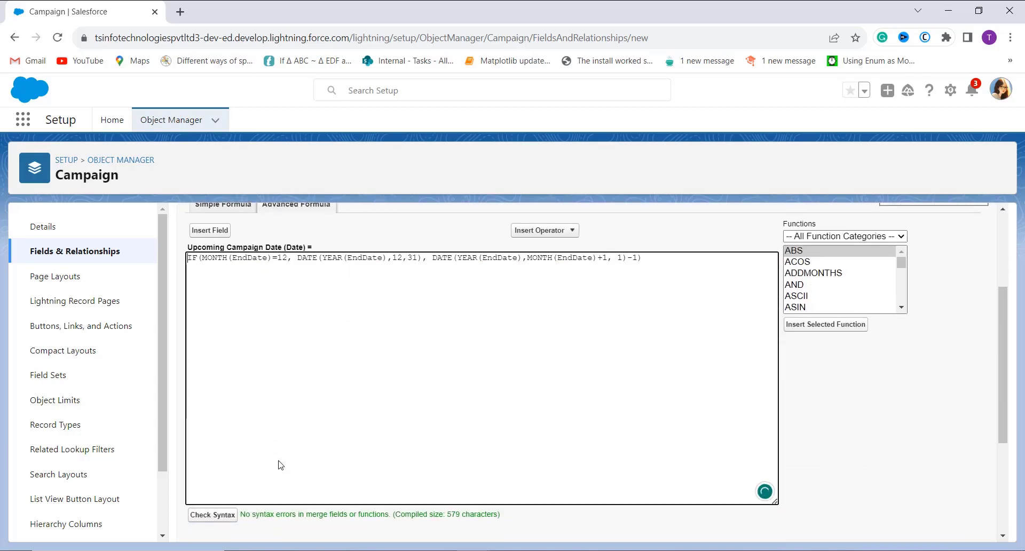
pyautogui.scroll(-3, 280, 465)
pyautogui.scroll(-1, 281, 463)
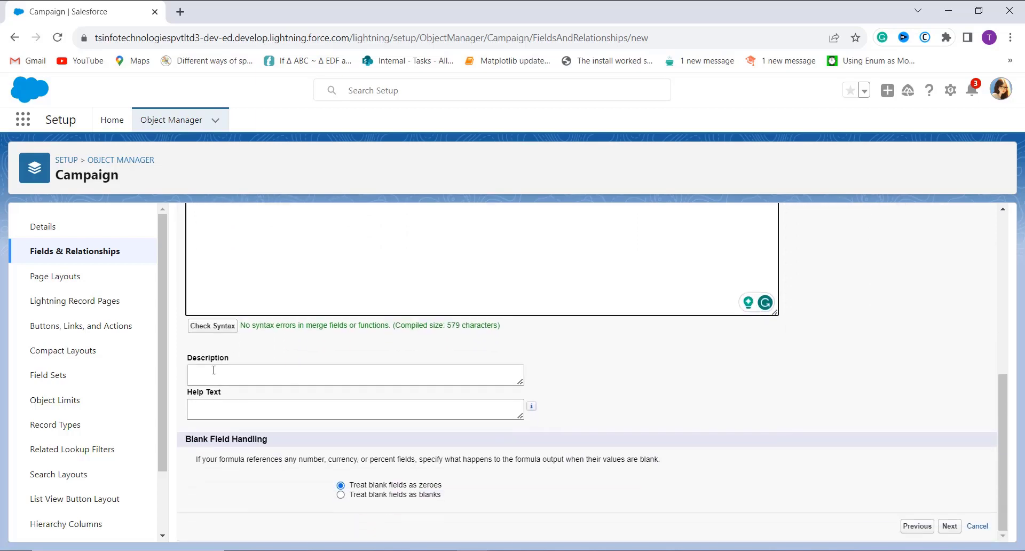
# - Leave the description and help text empty, keep blank fields treated as zeroes, and continue to field-level security
pyautogui.click(212, 373)
pyautogui.click(206, 408)
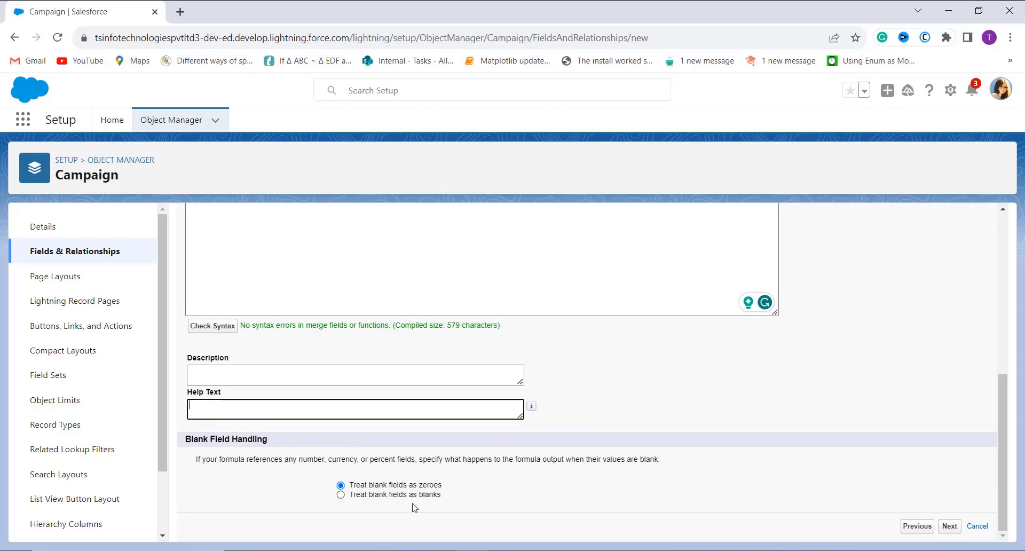
pyautogui.scroll(5, 481, 499)
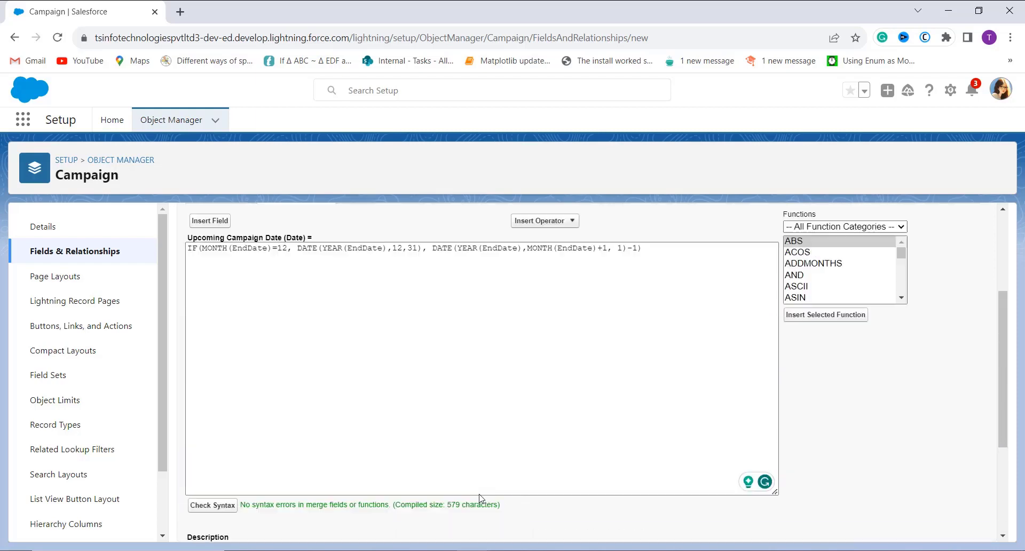
pyautogui.click(952, 290)
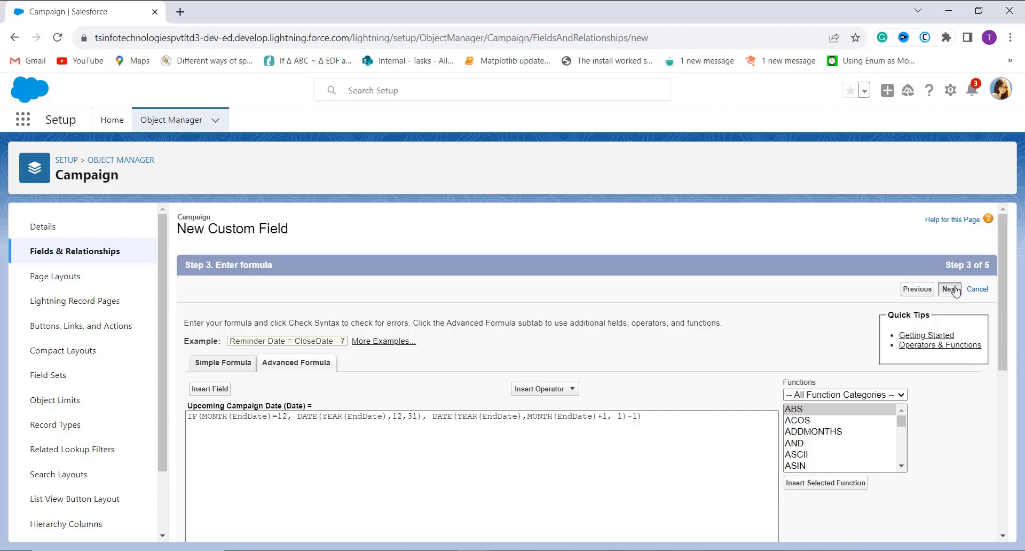
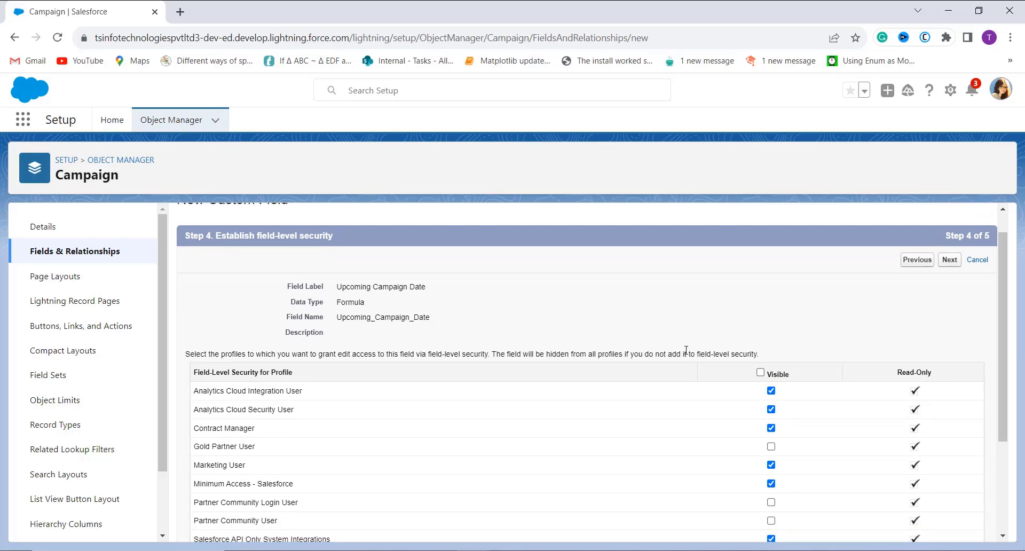
# - Make Upcoming Campaign Date visible to all profiles, keep it on the Campaign Layout, and save the field
pyautogui.click(762, 374)
pyautogui.click(951, 262)
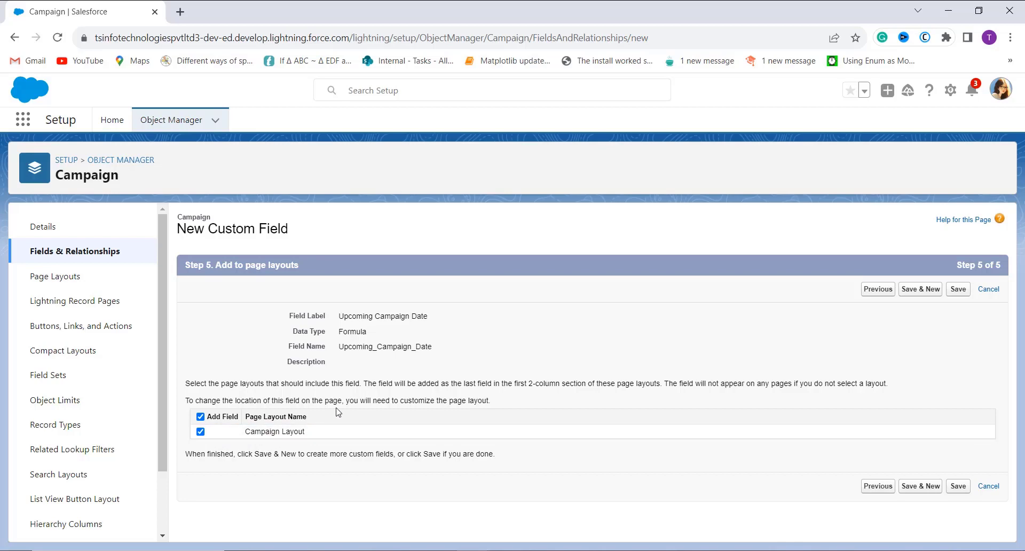
pyautogui.click(959, 290)
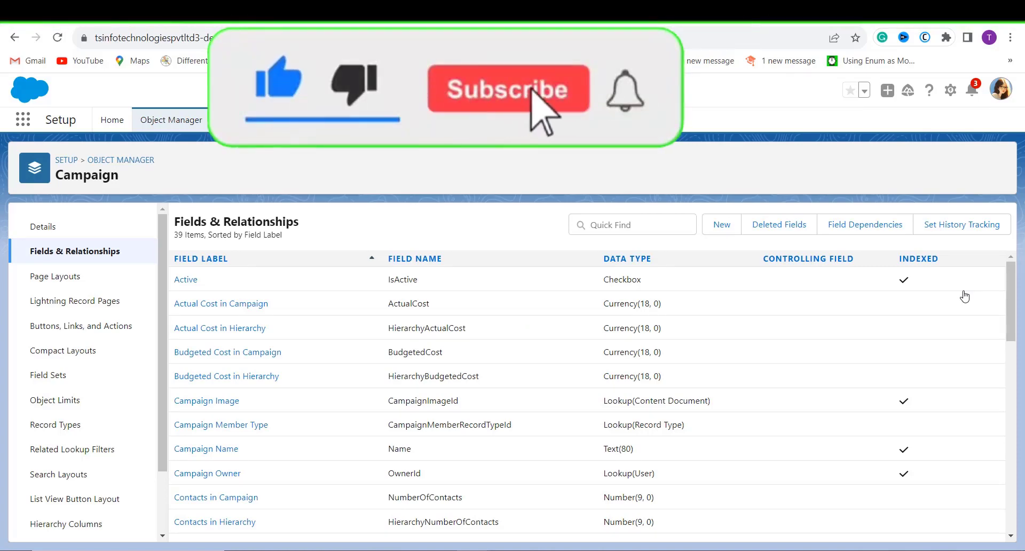
# - Go to the Campaigns list and open the details of the International Computer Association campaign
pyautogui.click(23, 120)
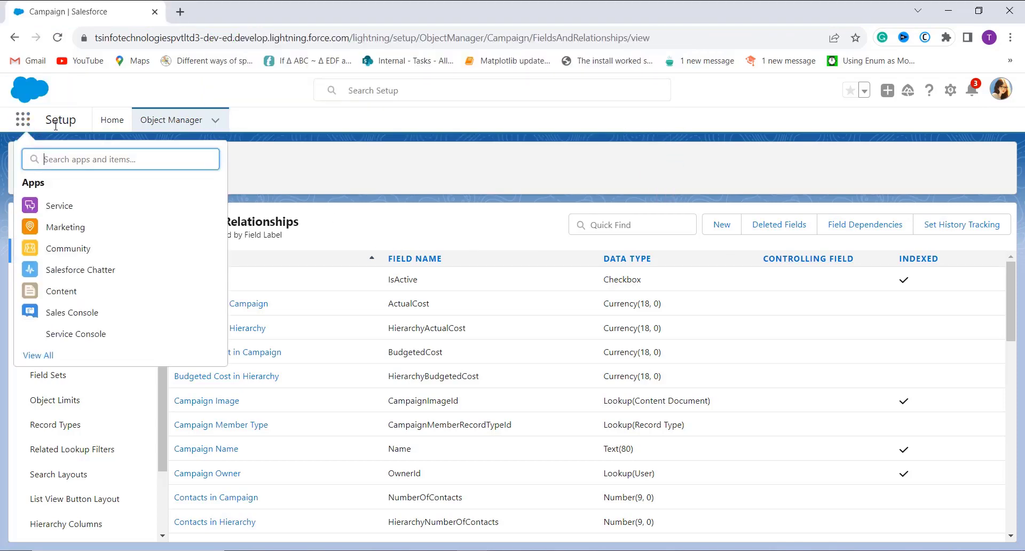
pyautogui.write('cam')
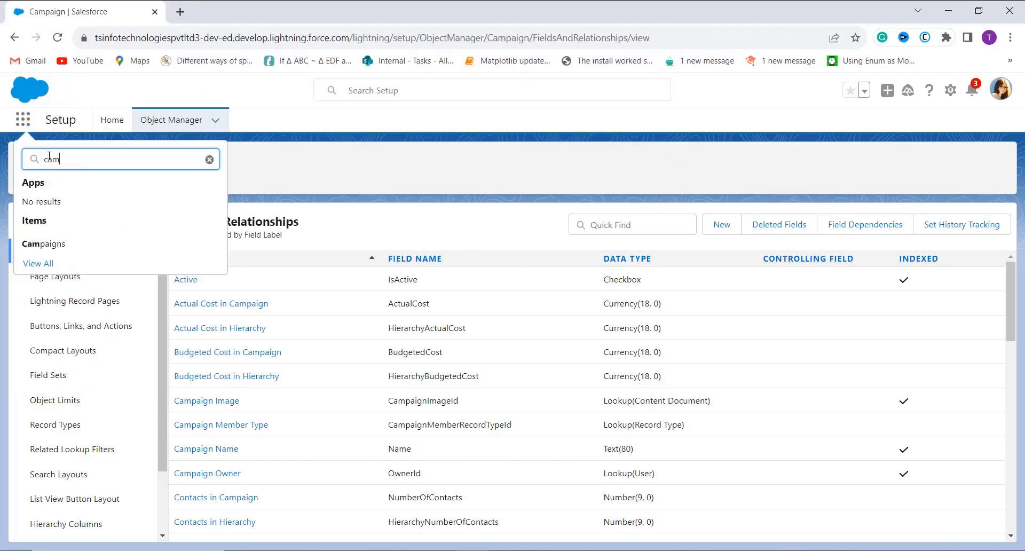
pyautogui.click(42, 247)
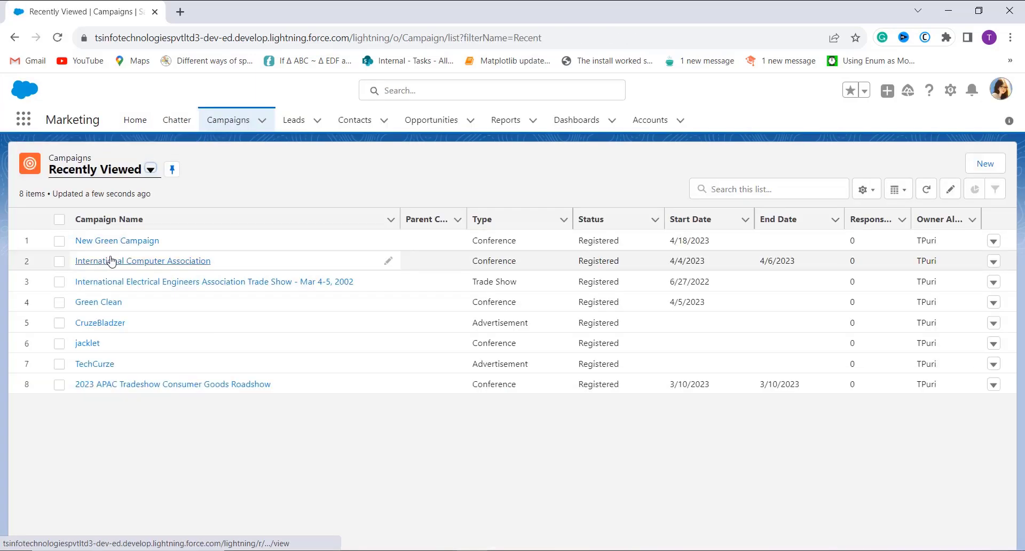
pyautogui.click(110, 261)
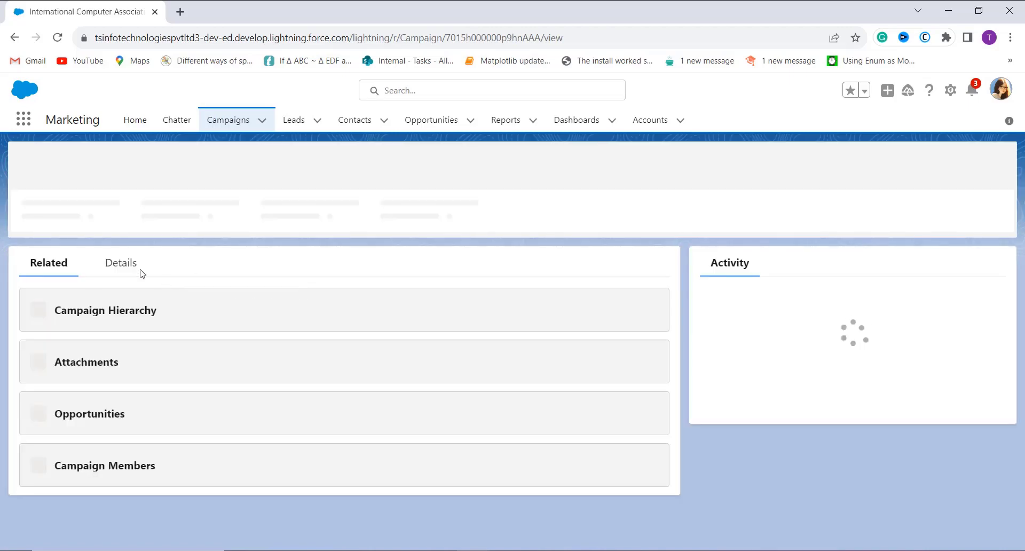
pyautogui.click(121, 267)
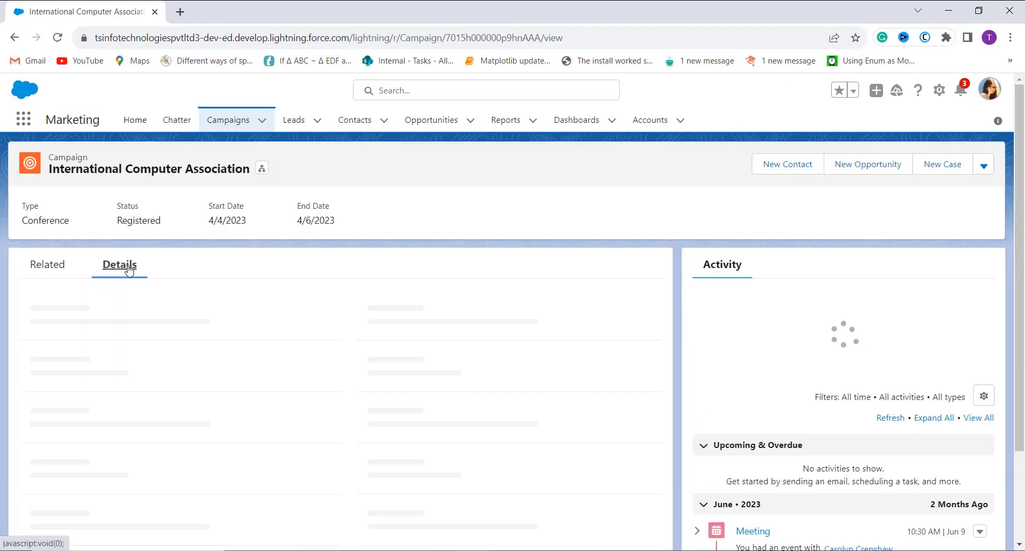
# - Compare the campaign's Upcoming Campaign Date with its End Date
pyautogui.scroll(-5, 303, 410)
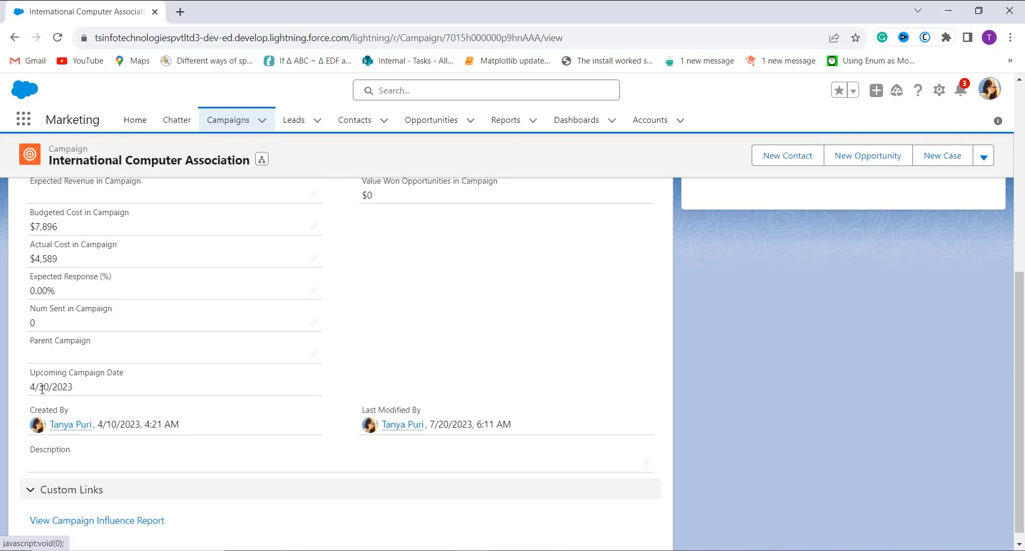
pyautogui.moveTo(91, 396); pyautogui.dragTo(94, 424)
pyautogui.scroll(2, 69, 289)
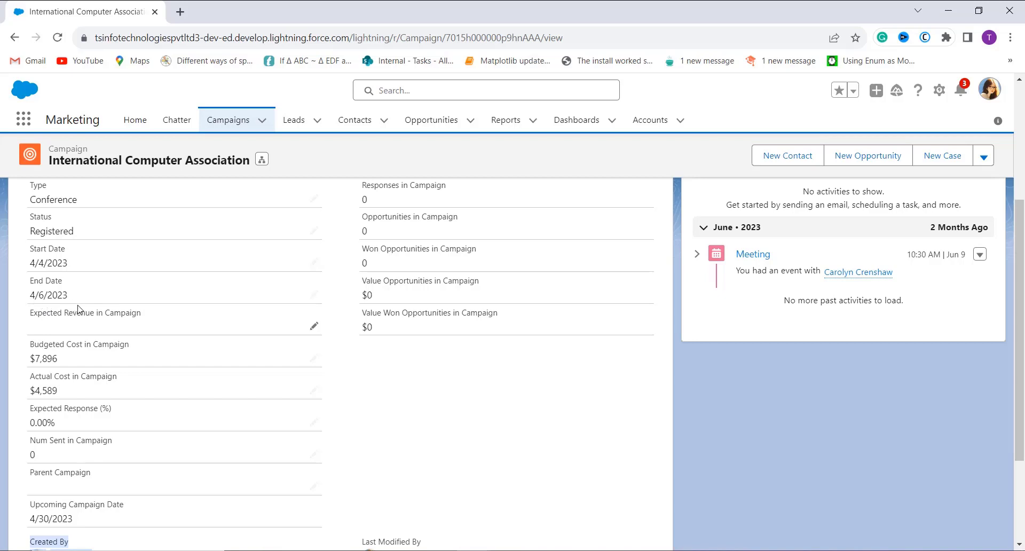
pyautogui.scroll(-3, 143, 322)
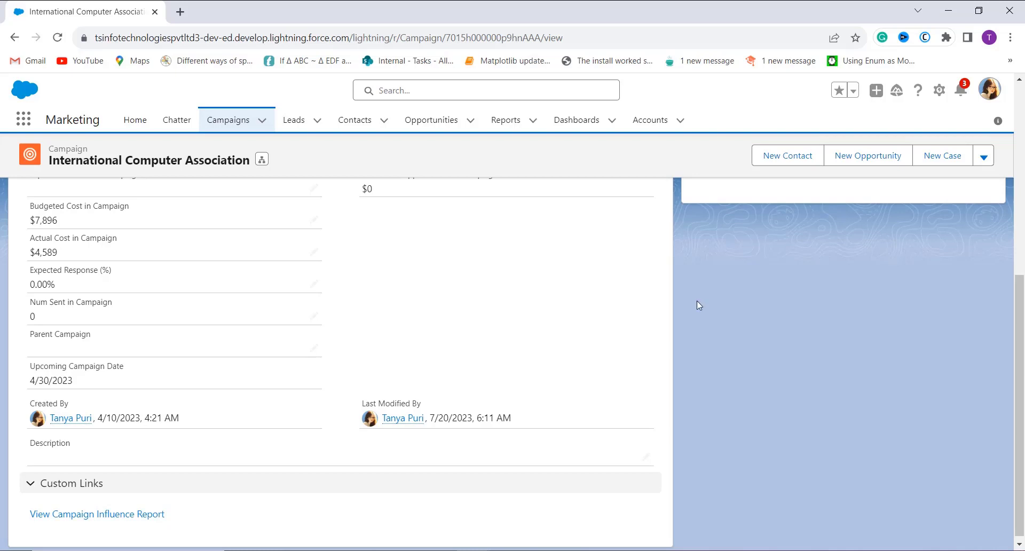
# - Switch to Salesforce Classic and open its Setup area
pyautogui.click(991, 89)
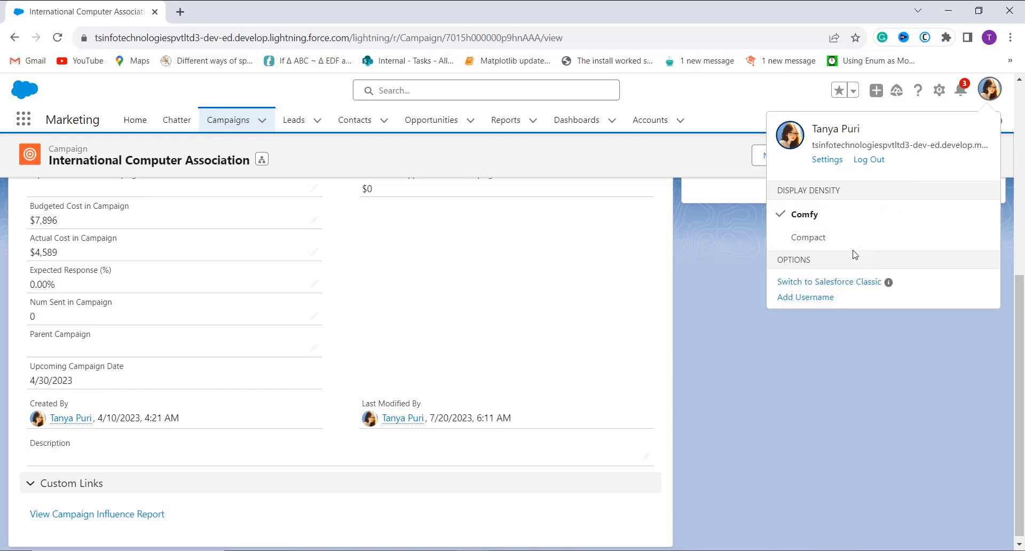
pyautogui.click(851, 287)
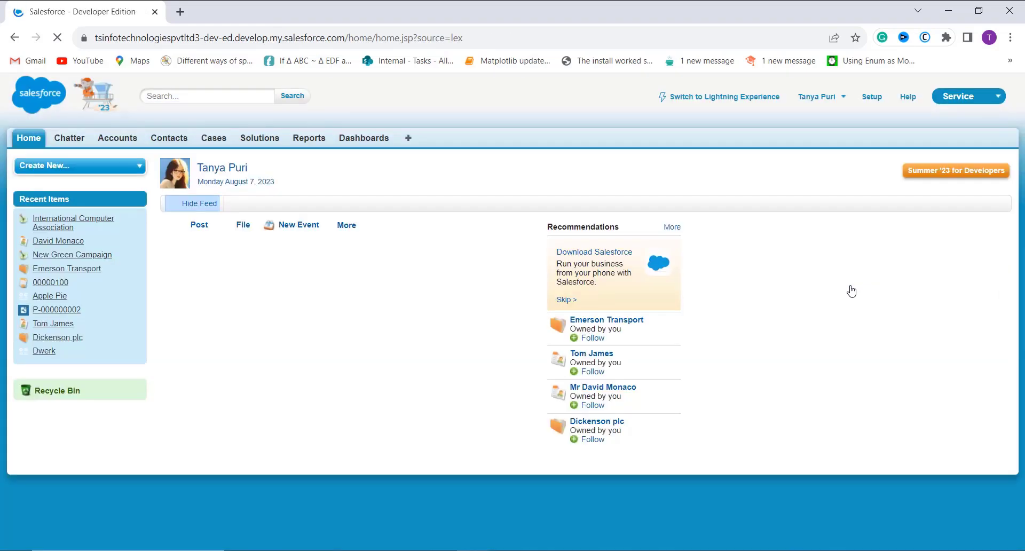
pyautogui.click(861, 98)
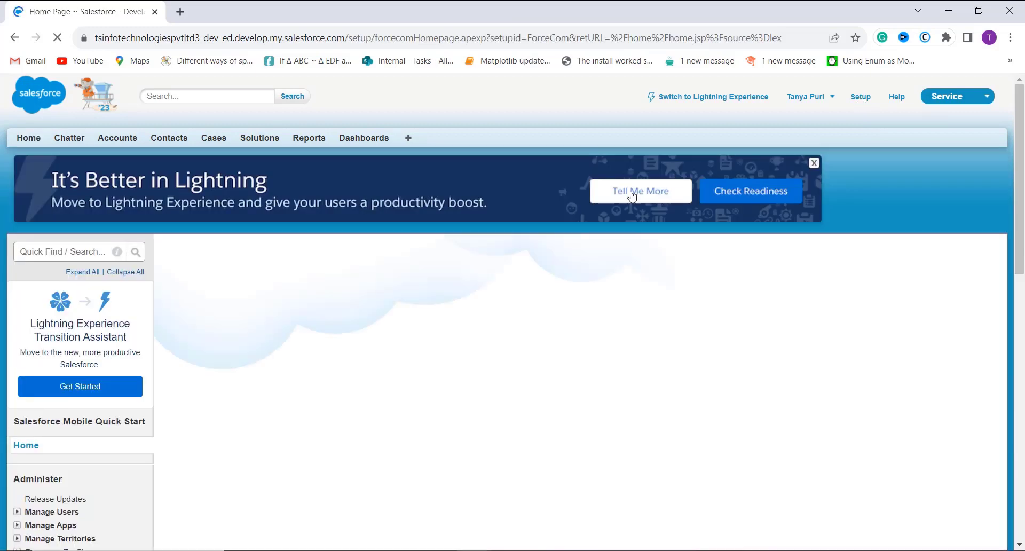
# - Open the field list of the Products object from the Customize settings
pyautogui.scroll(-2, 289, 254)
pyautogui.scroll(-8, 288, 253)
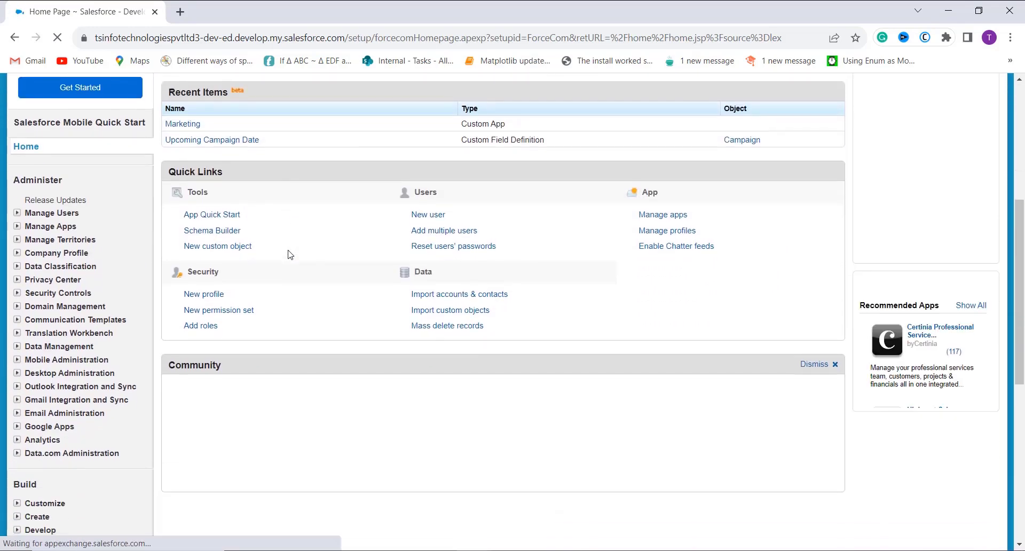
pyautogui.scroll(-4, 75, 350)
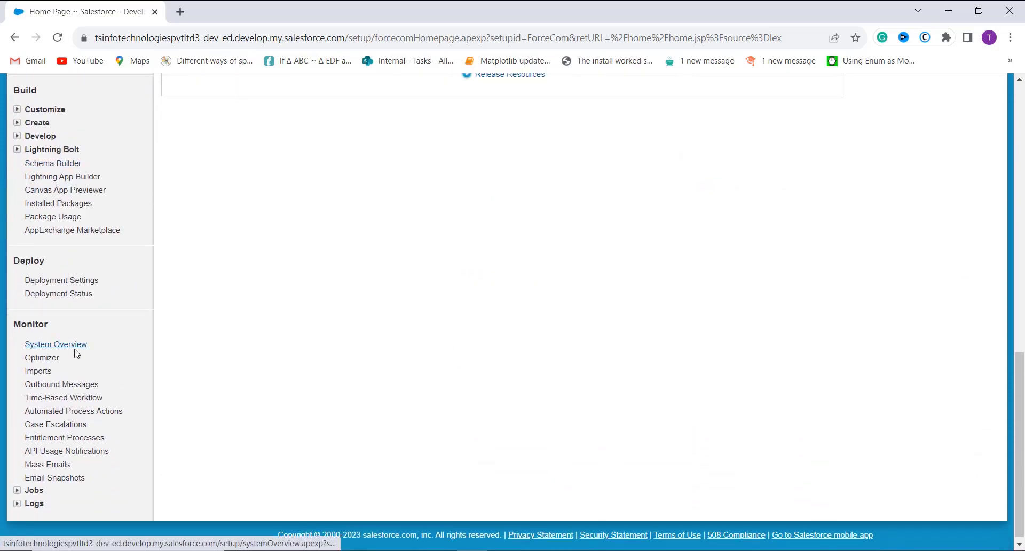
pyautogui.click(17, 110)
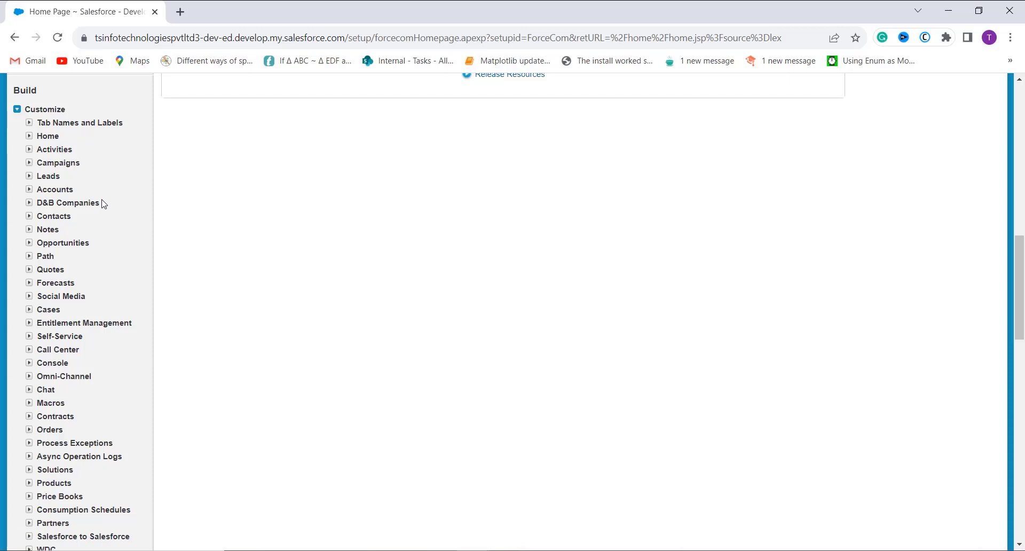
pyautogui.scroll(-1, 102, 270)
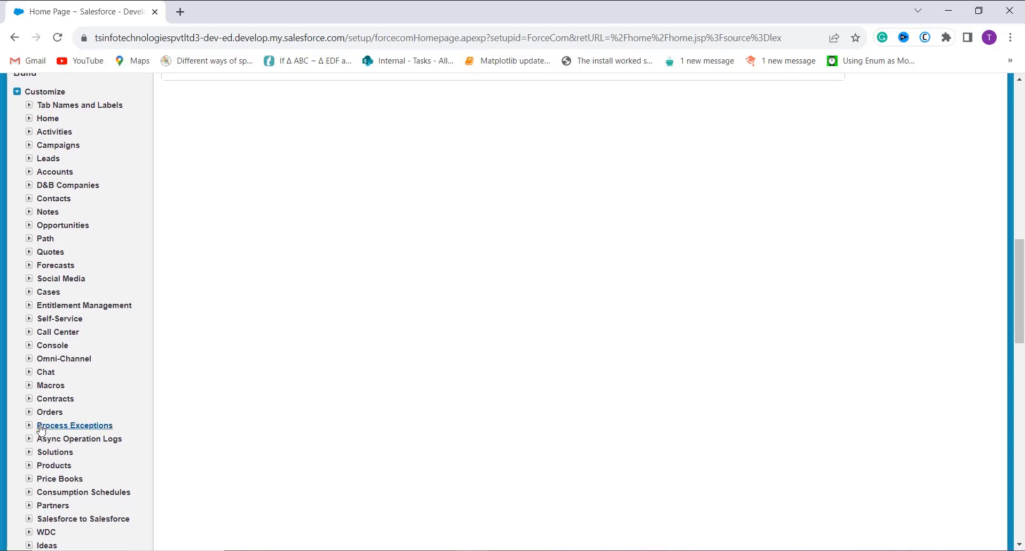
pyautogui.click(30, 468)
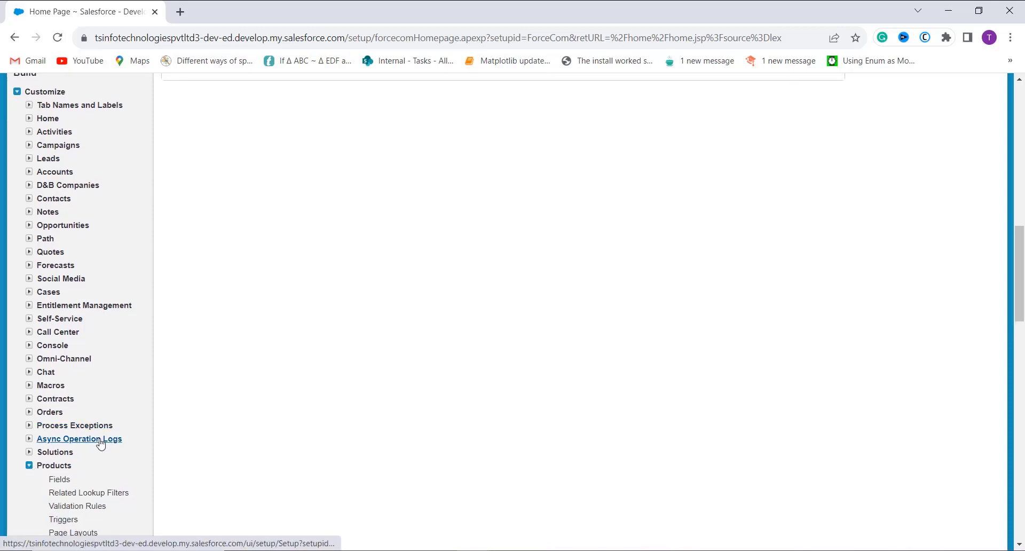
pyautogui.scroll(-3, 101, 442)
pyautogui.click(60, 316)
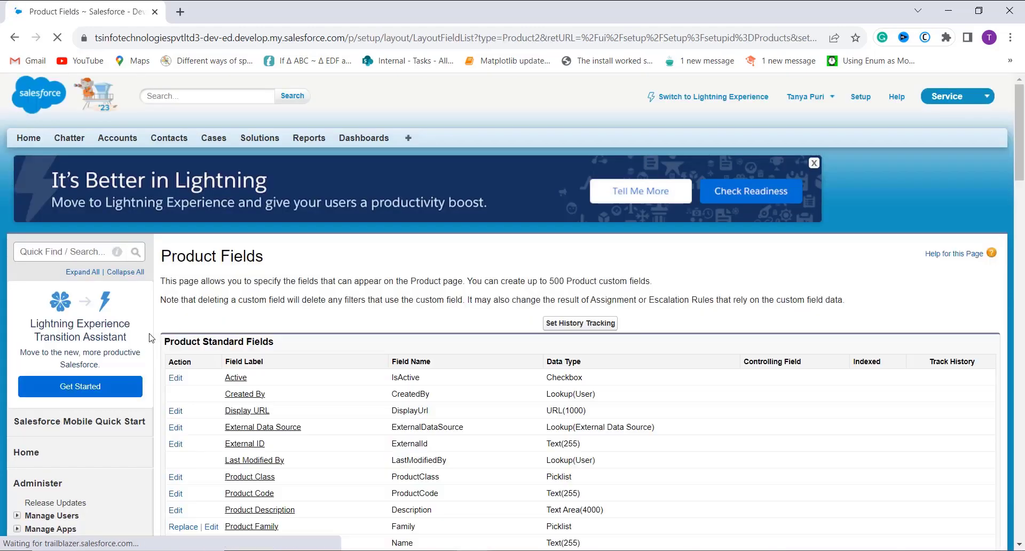
# - Start a new custom field on the Product object with the Formula data type and continue to the output type
pyautogui.scroll(-3, 388, 327)
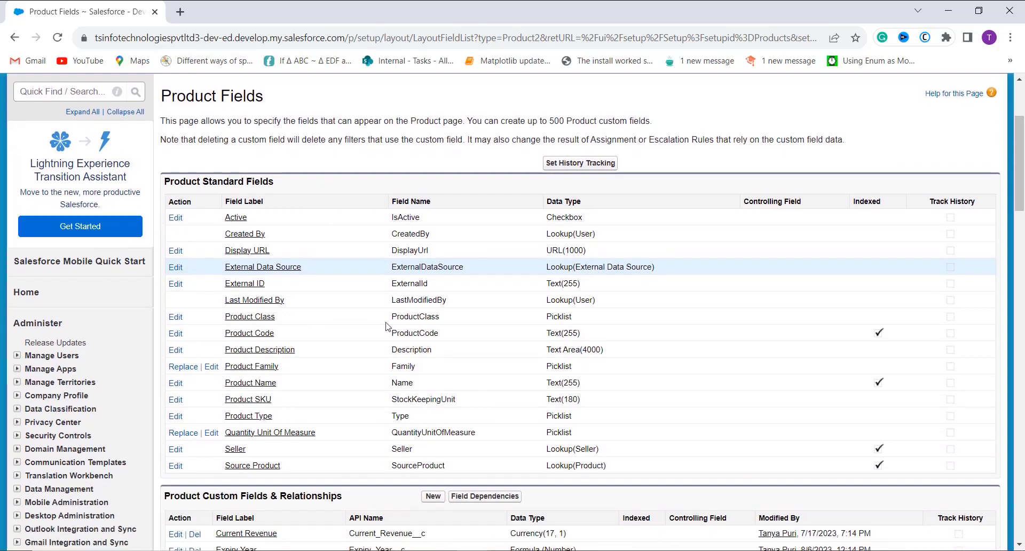
pyautogui.scroll(-2, 388, 327)
pyautogui.scroll(-2, 426, 326)
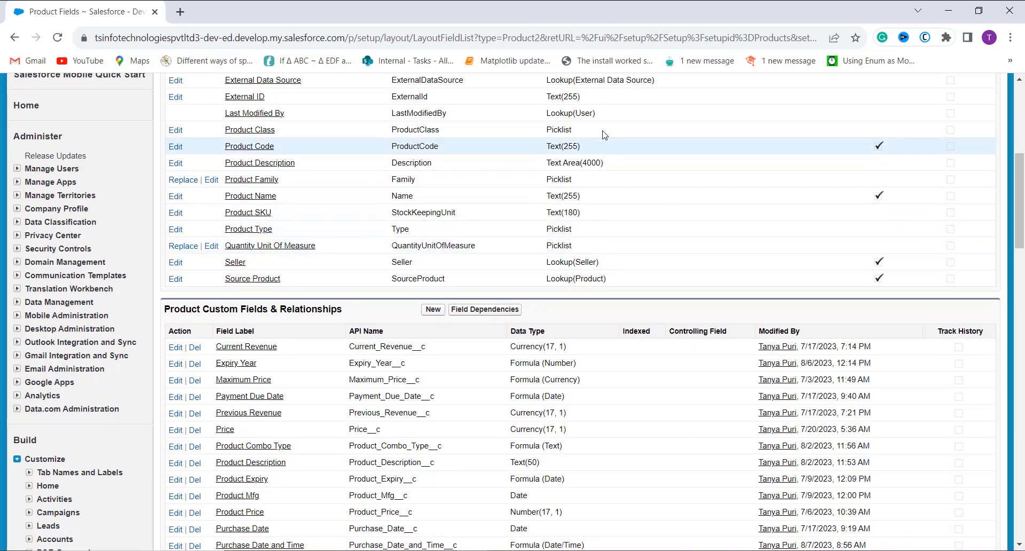
pyautogui.scroll(-1, 561, 110)
pyautogui.click(512, 272)
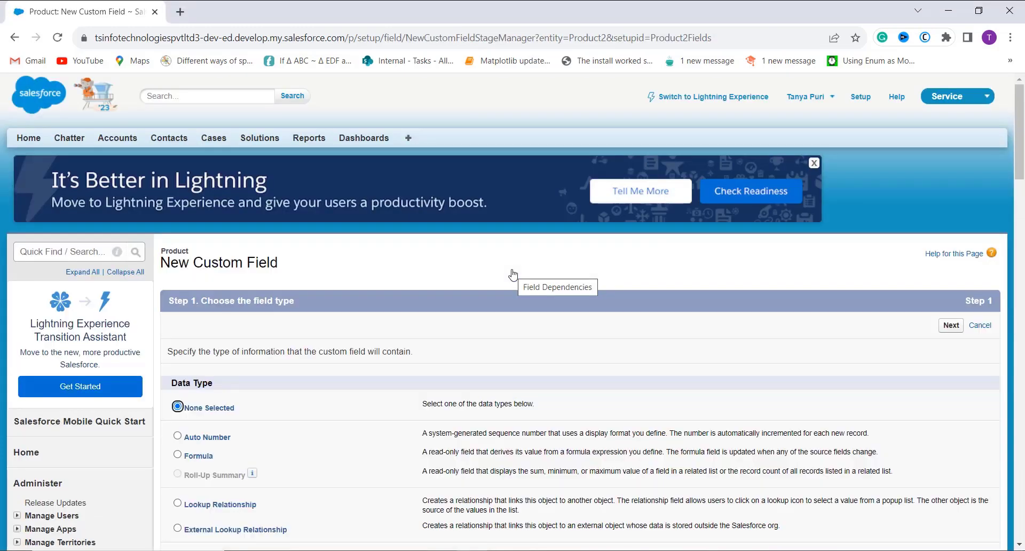
pyautogui.scroll(-1, 510, 274)
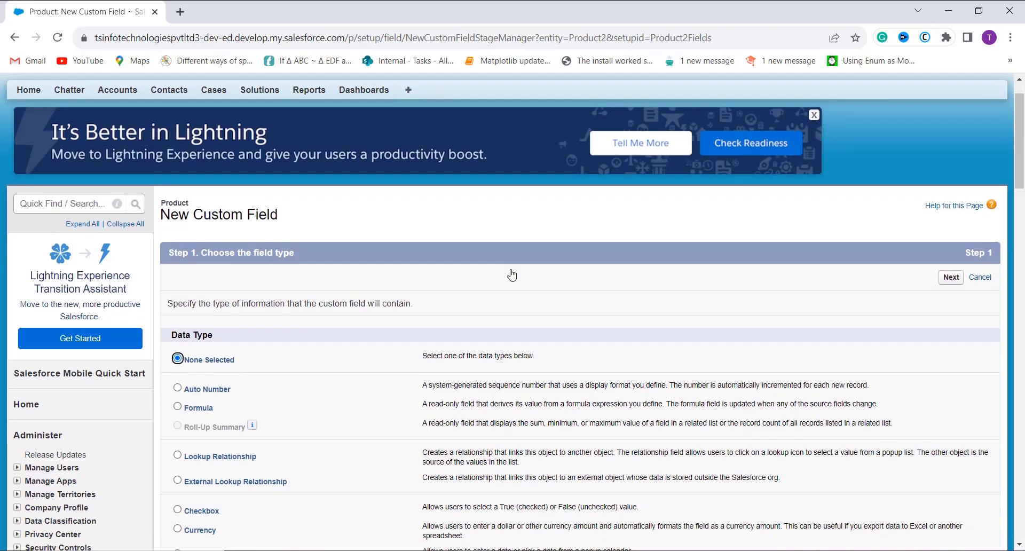
pyautogui.click(178, 402)
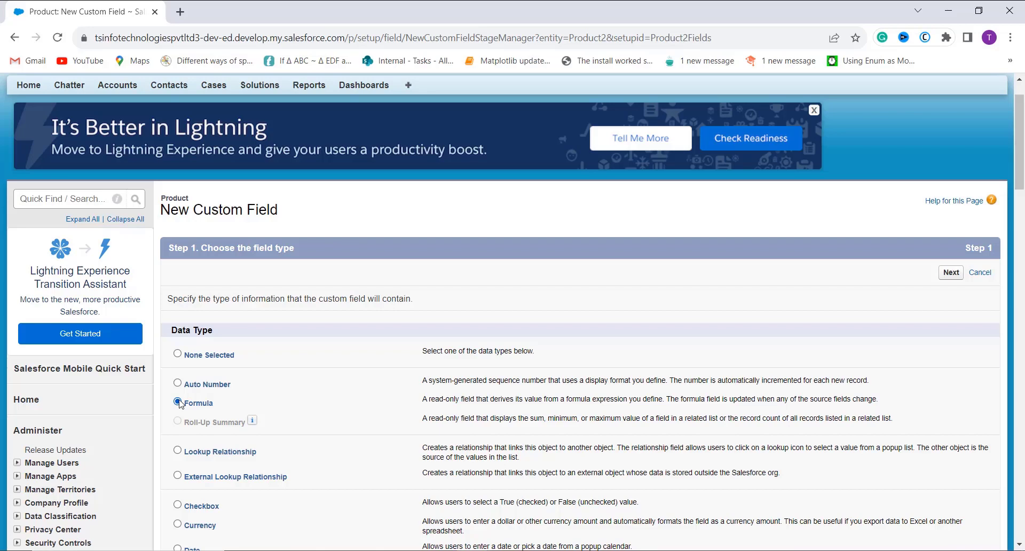
pyautogui.click(962, 273)
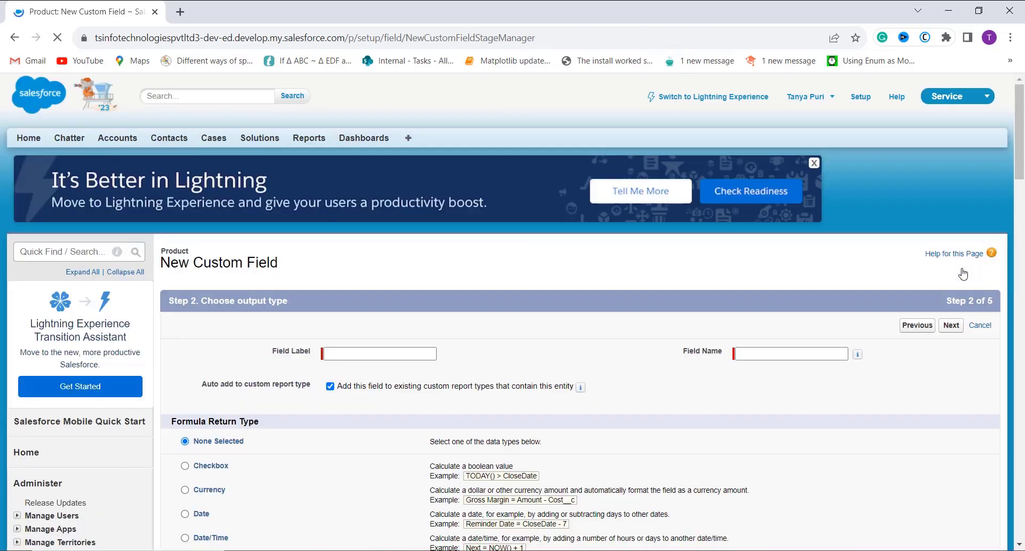
# - Label the new field Payment Due Date and accept the generated field name
pyautogui.click(373, 355)
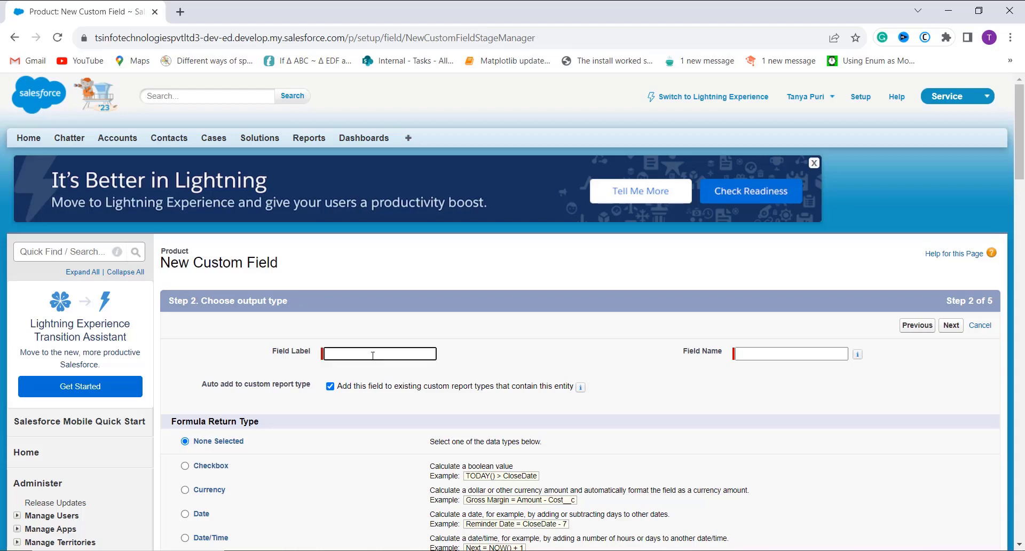
pyautogui.write('Payment Due ay')
pyautogui.press('BackSpace')
pyautogui.press('BackSpace')
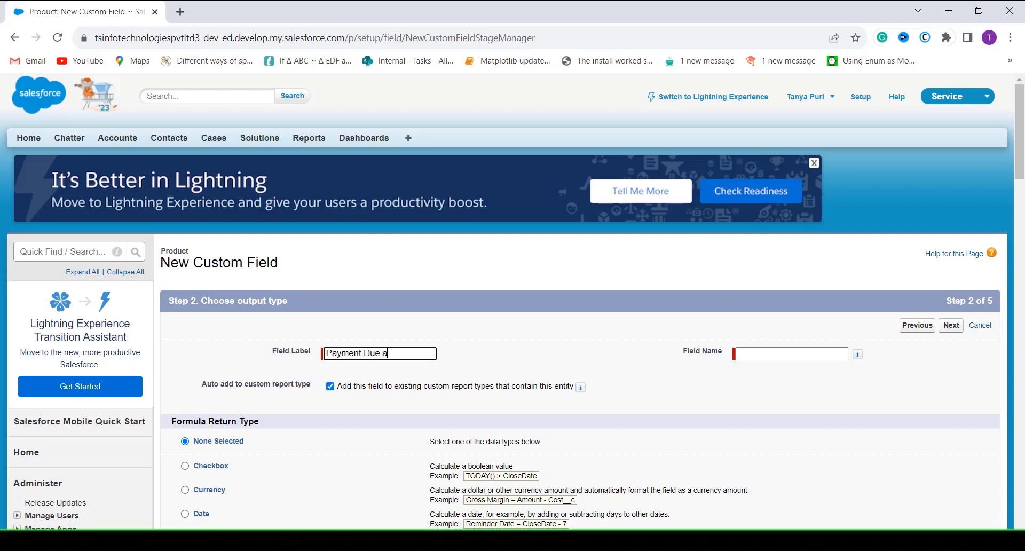
pyautogui.write('Date')
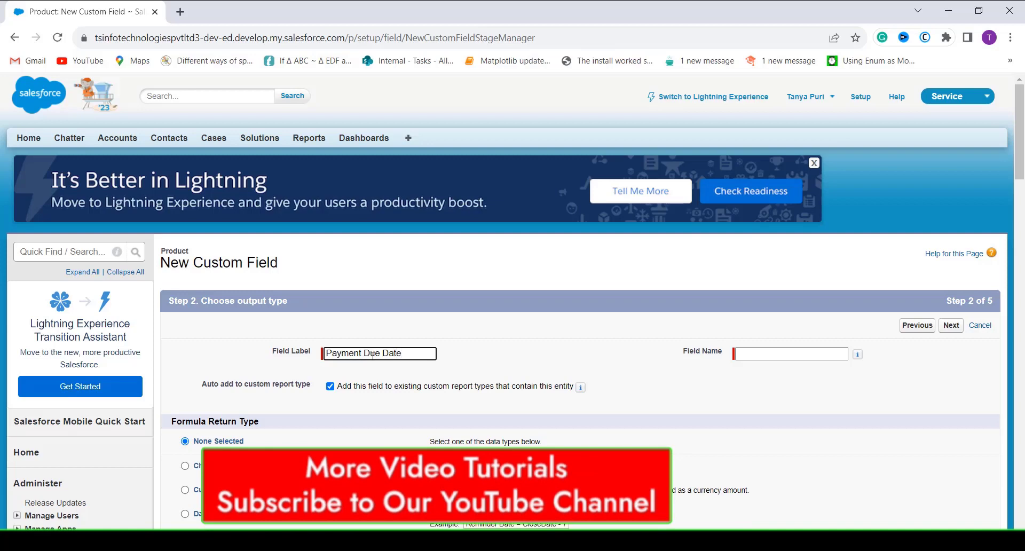
pyautogui.click(805, 355)
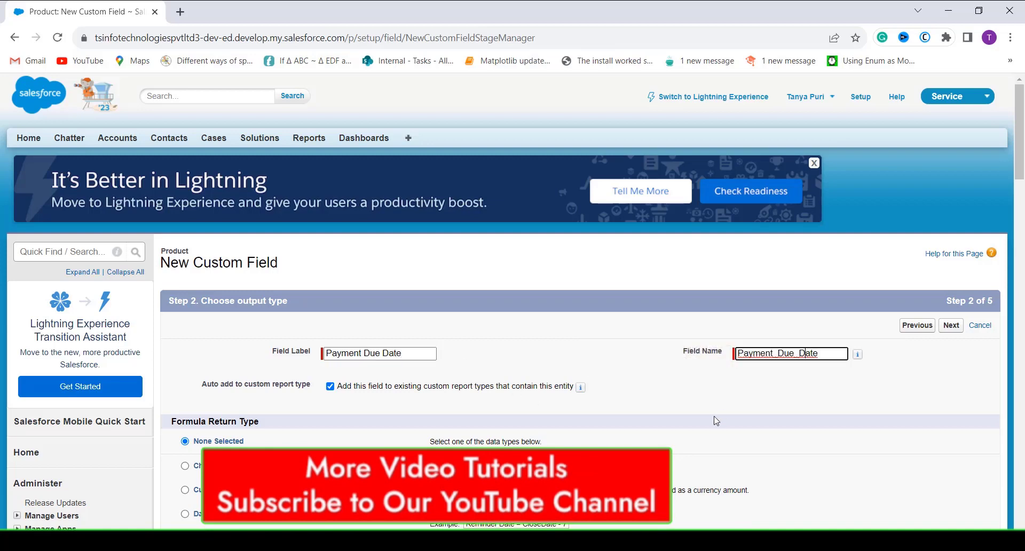
# - Set the formula return type to Date and continue to formula entry
pyautogui.scroll(-2, 717, 421)
pyautogui.scroll(-5, 716, 421)
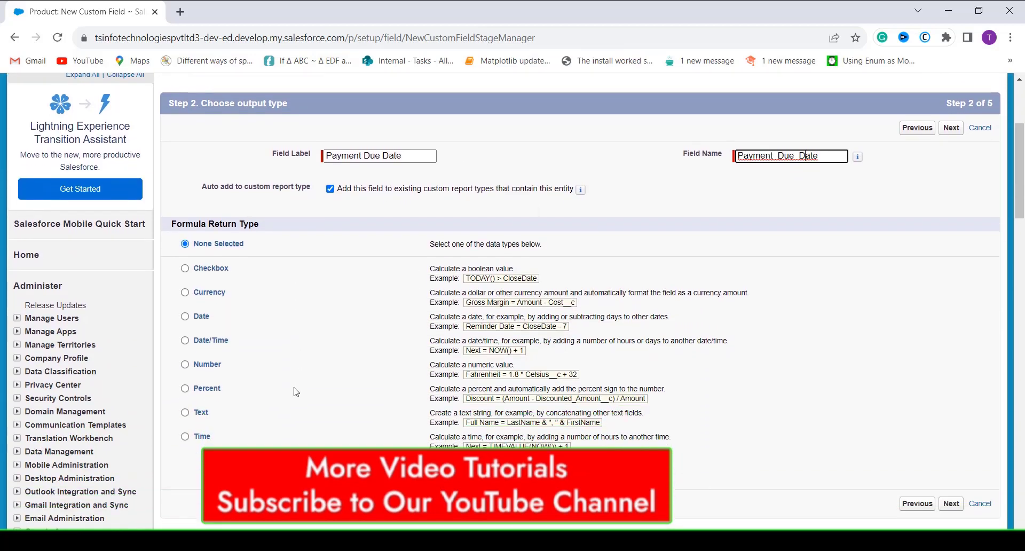
pyautogui.scroll(-1, 295, 390)
pyautogui.scroll(2, 298, 381)
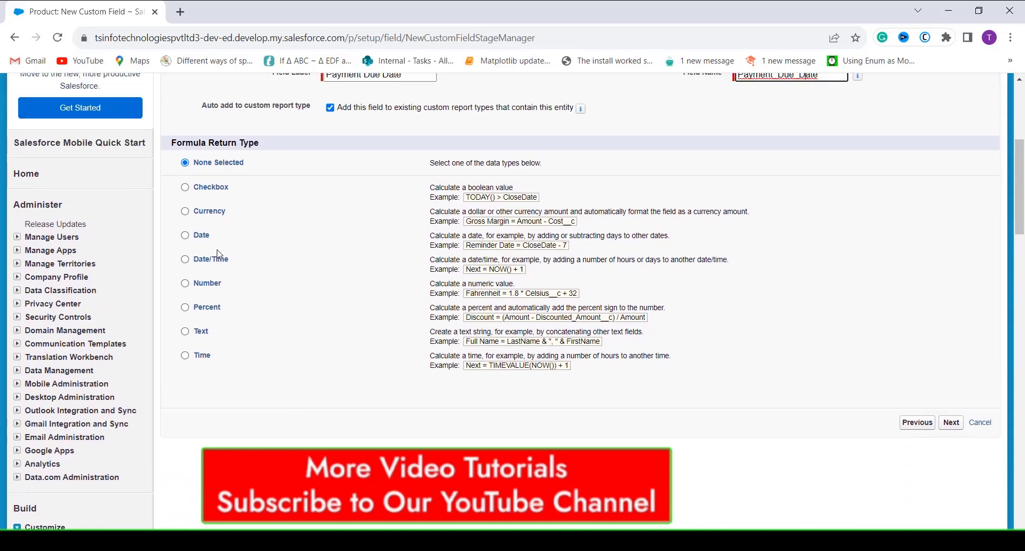
pyautogui.click(185, 235)
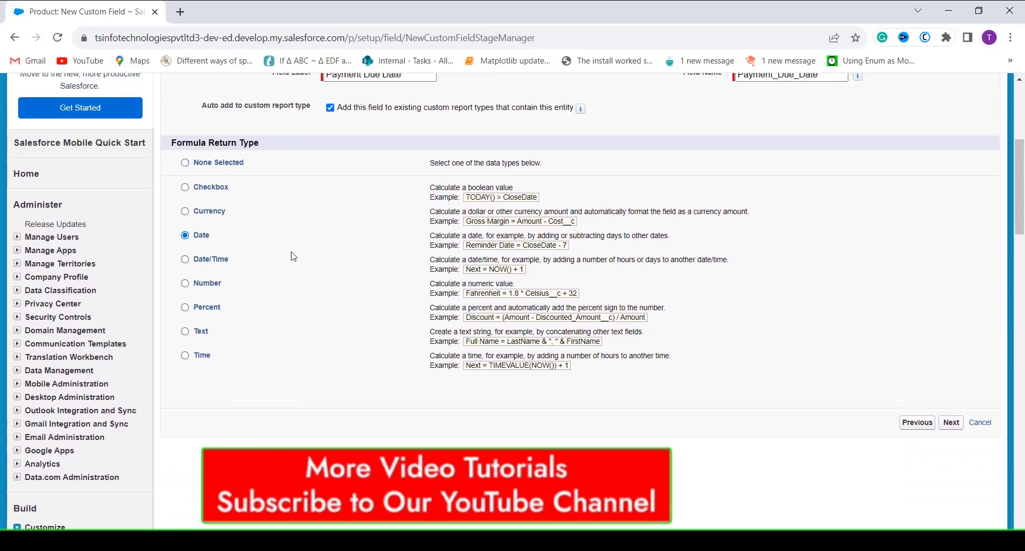
pyautogui.click(952, 423)
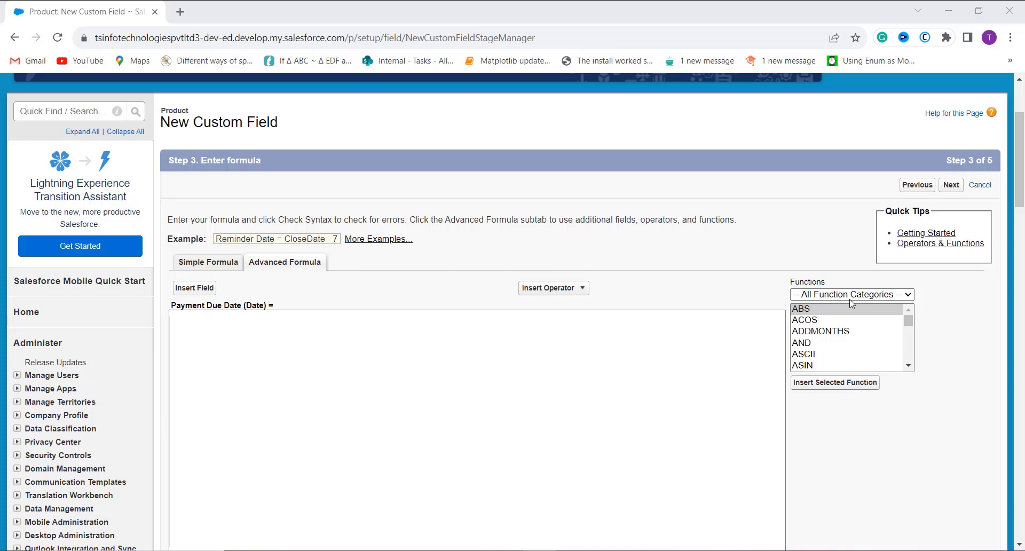
# - Enter the Payment Due Date formula IF(MONTH(Purchase_Date__c)=12, DATE(YEAR(Purchase_Date__c),12,31), DATE(YEAR(Purchase_Date__c),MONTH(Purchase_Date__c)+1, 1)-1)
pyautogui.click(704, 359)
pyautogui.click(648, 367)
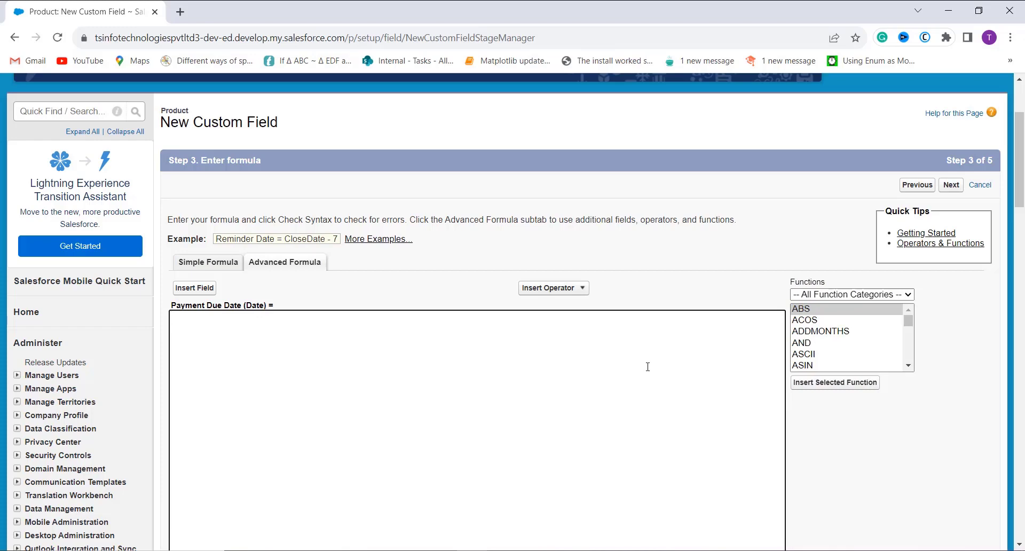
pyautogui.write('IF(MONTH(Purchase_Date__c)=12, DATE(YEAR(Purchase_Date__c),12,31), DATE(YEAR(Purchase_Date__c),MONTH(Purchase_Date__c)+1, 1)-1)')
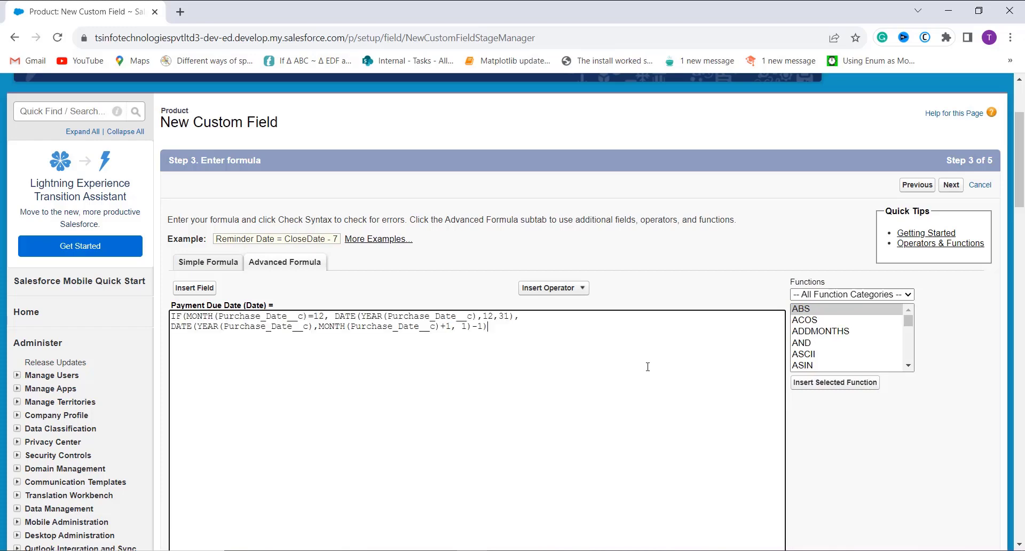
# - Check the syntax of the Payment Due Date formula
pyautogui.scroll(-3, 536, 395)
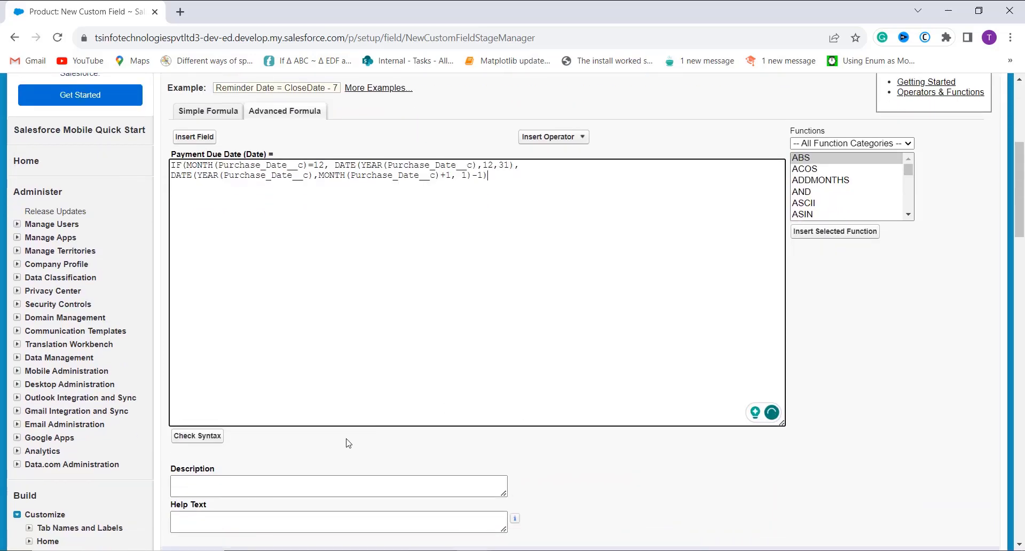
pyautogui.click(217, 439)
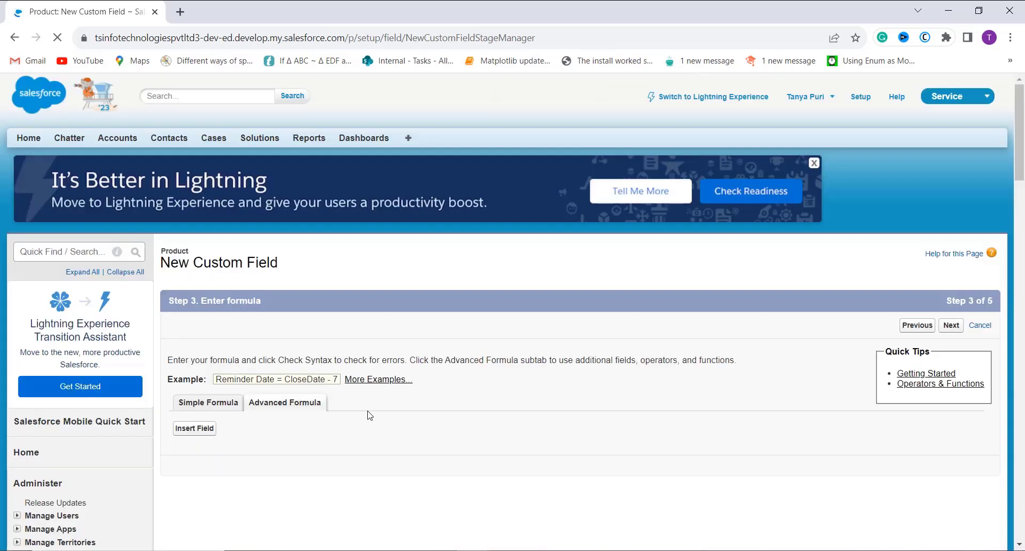
pyautogui.scroll(-3, 366, 415)
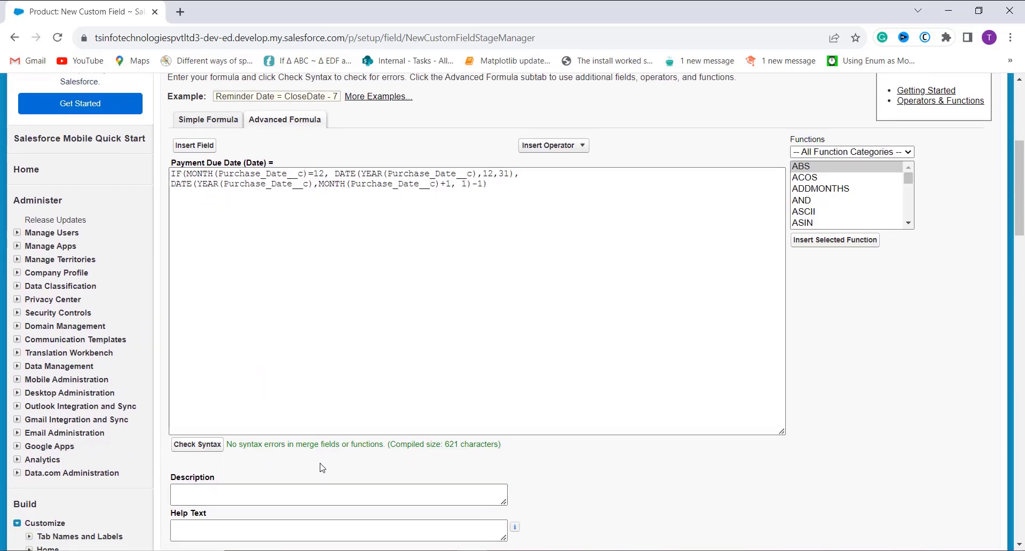
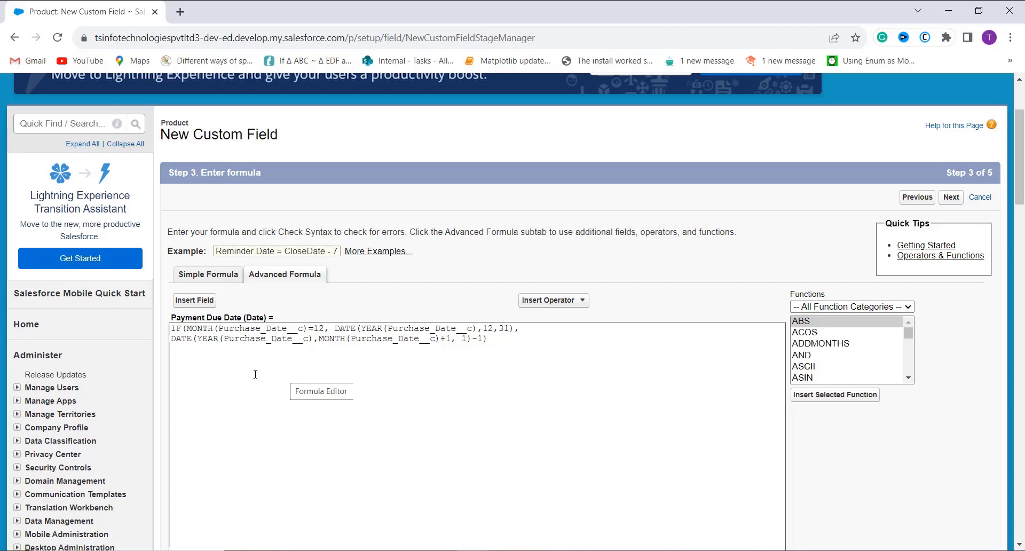
# - Review the Payment Due Date formula, especially its DATE expression for months other than December, and the blank field handling options
pyautogui.click(233, 405)
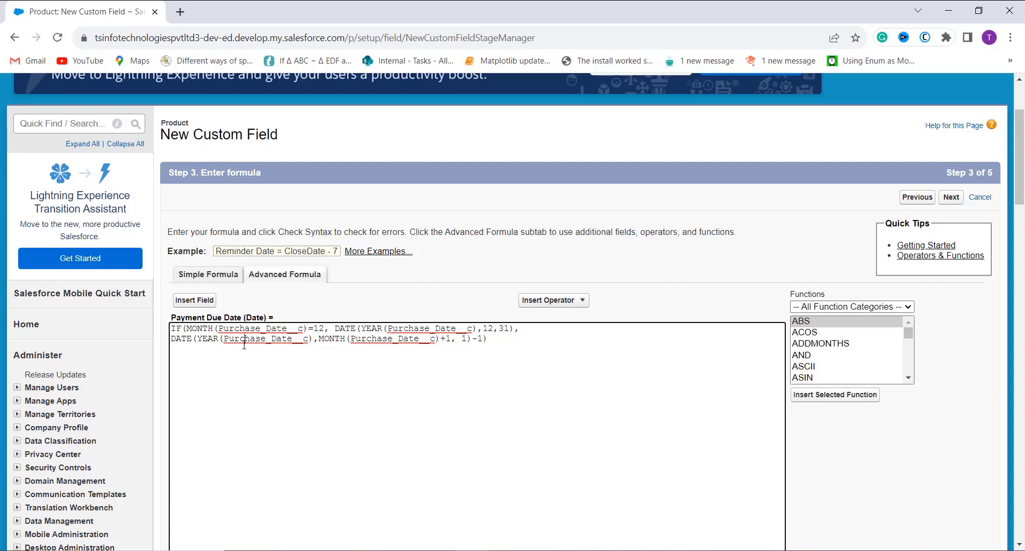
pyautogui.click(326, 348)
pyautogui.doubleClick(464, 347)
pyautogui.click(464, 347)
pyautogui.moveTo(176, 340); pyautogui.dragTo(475, 357)
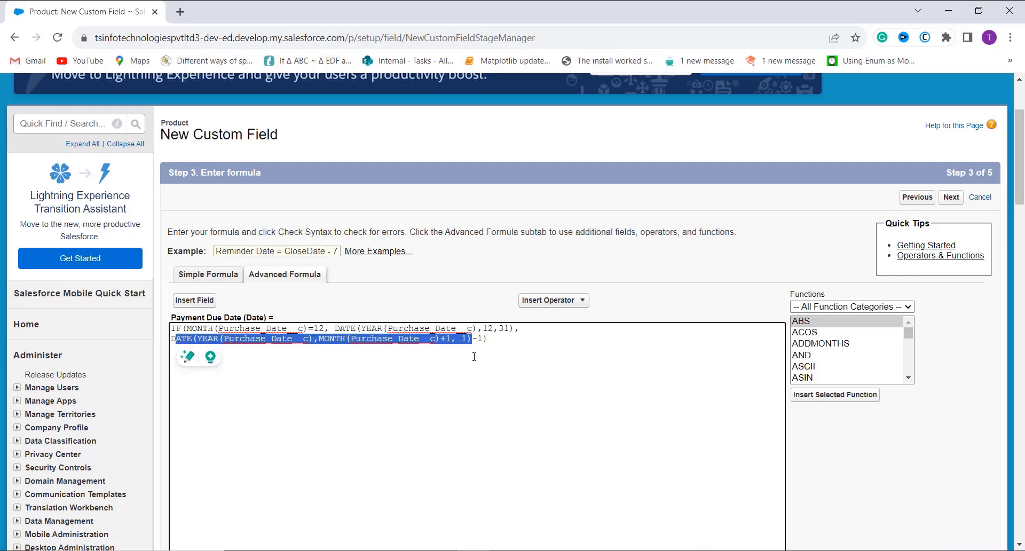
pyautogui.click(470, 357)
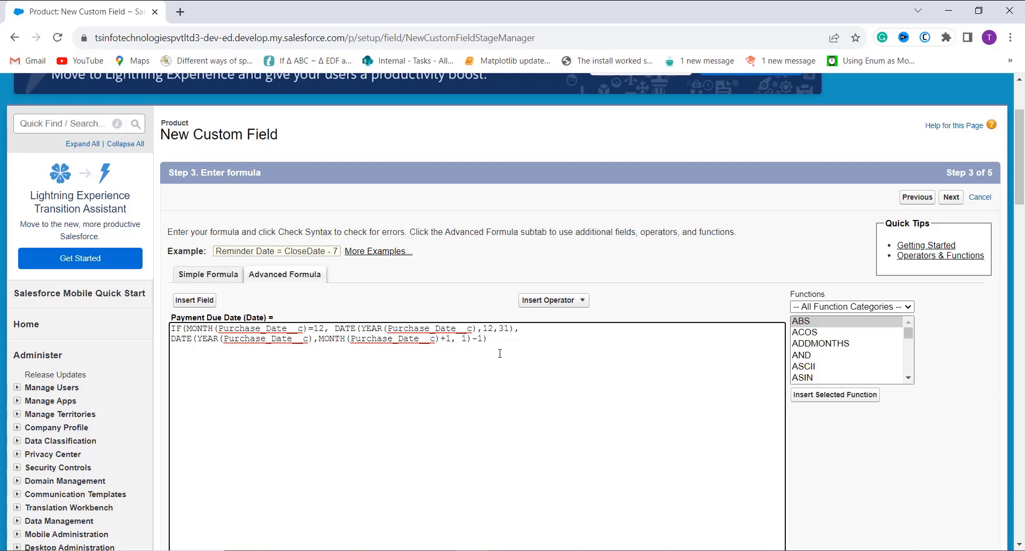
pyautogui.scroll(-4, 500, 353)
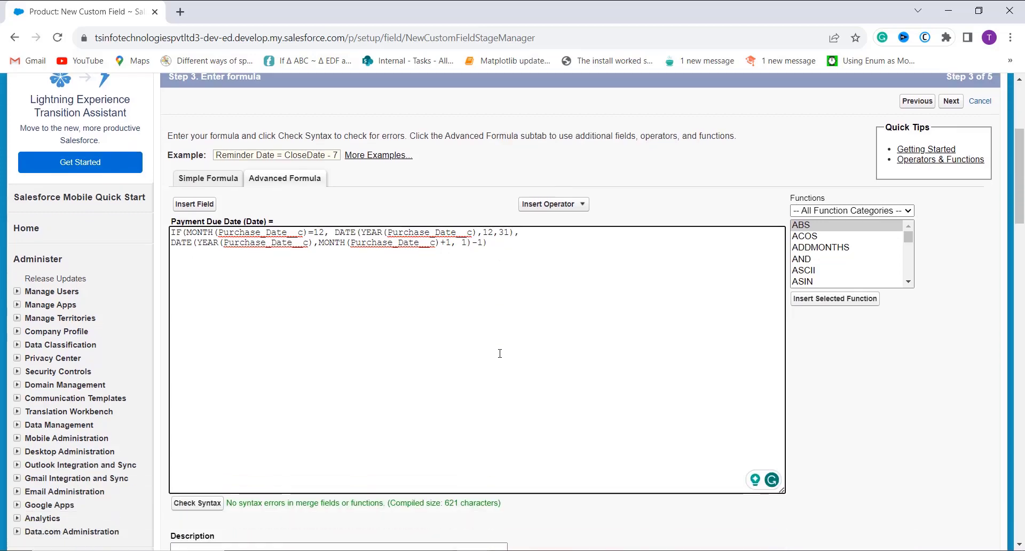
pyautogui.scroll(-1, 190, 472)
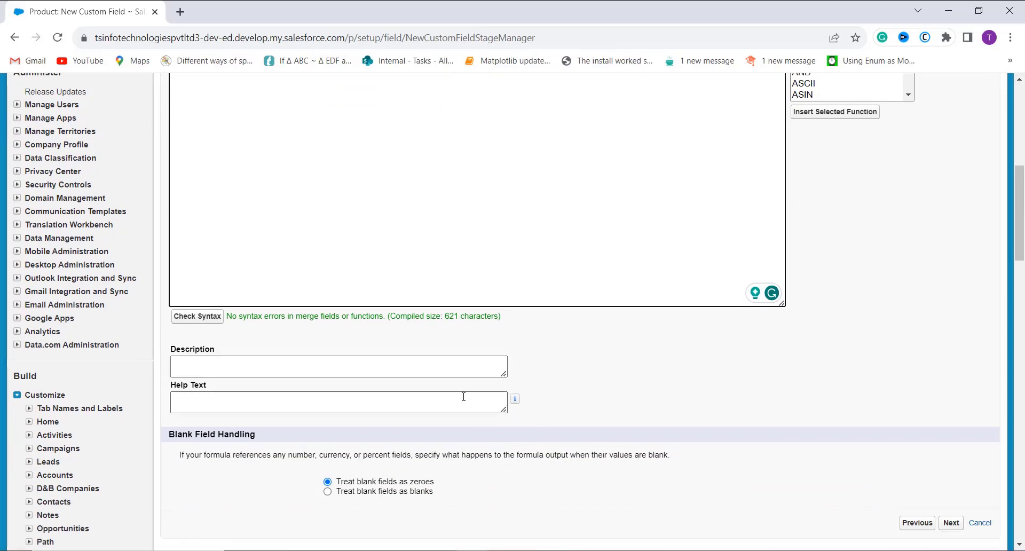
# - Make the Payment Due Date field visible to all profiles and save it with Product Layout included
pyautogui.scroll(7, 464, 396)
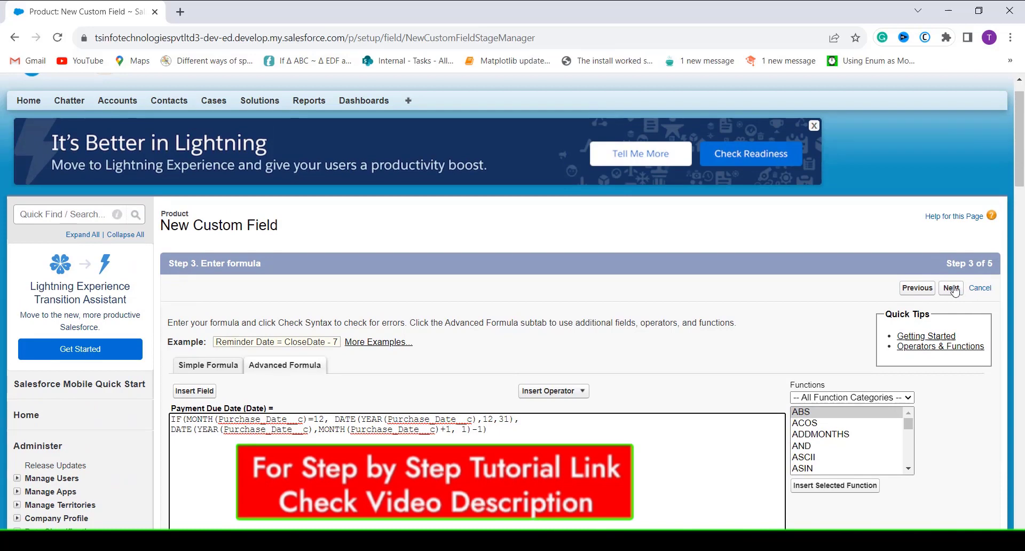
pyautogui.click(953, 289)
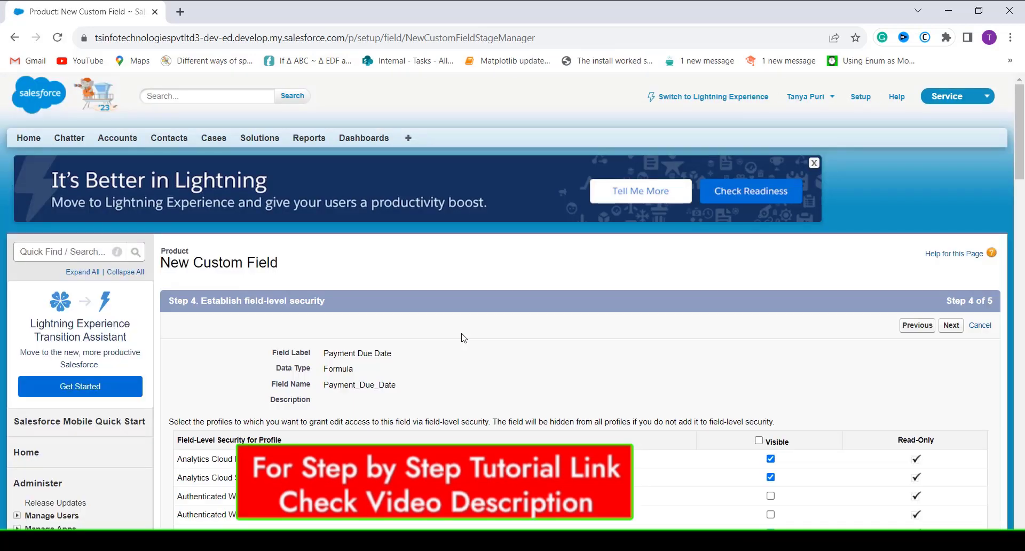
pyautogui.scroll(-2, 576, 367)
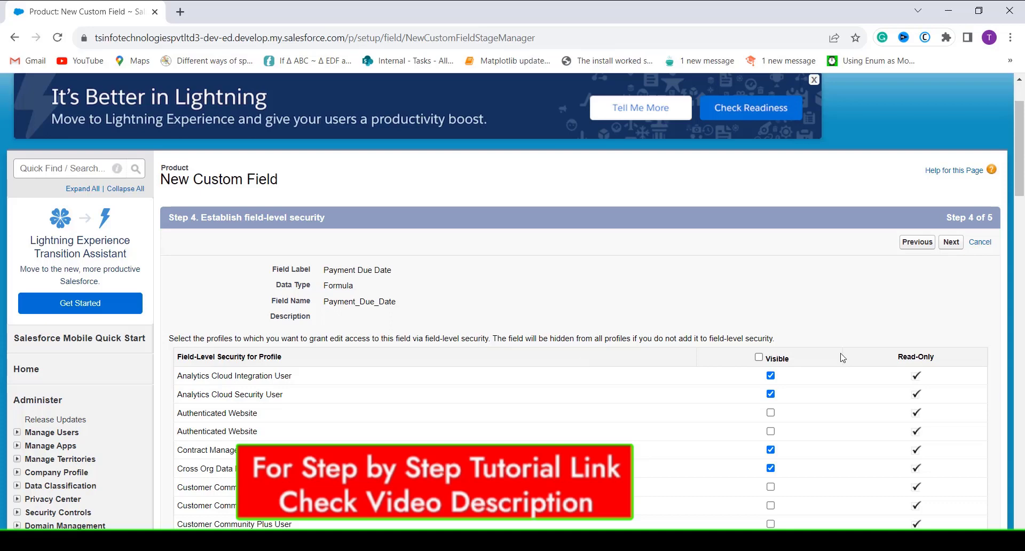
pyautogui.click(760, 357)
pyautogui.click(951, 243)
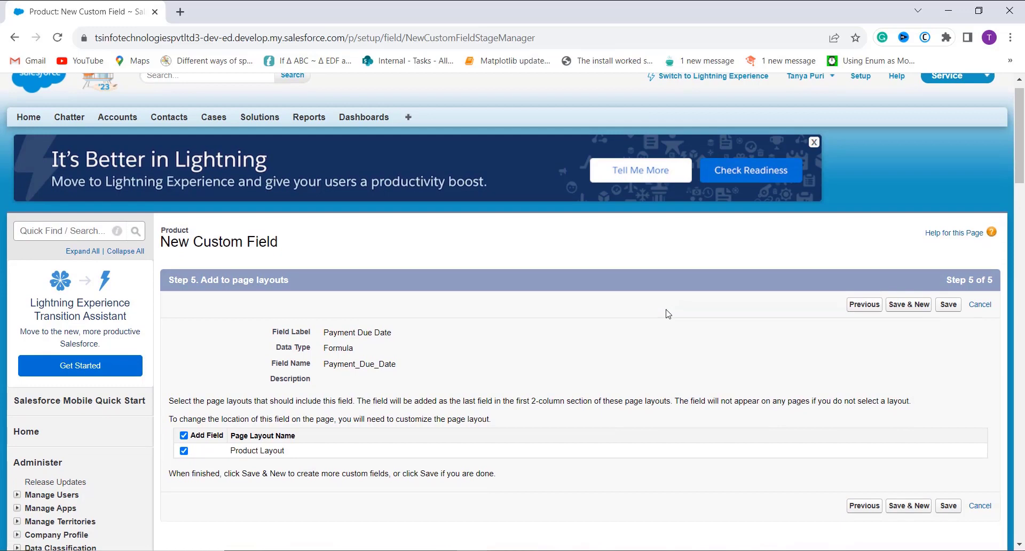
pyautogui.click(953, 309)
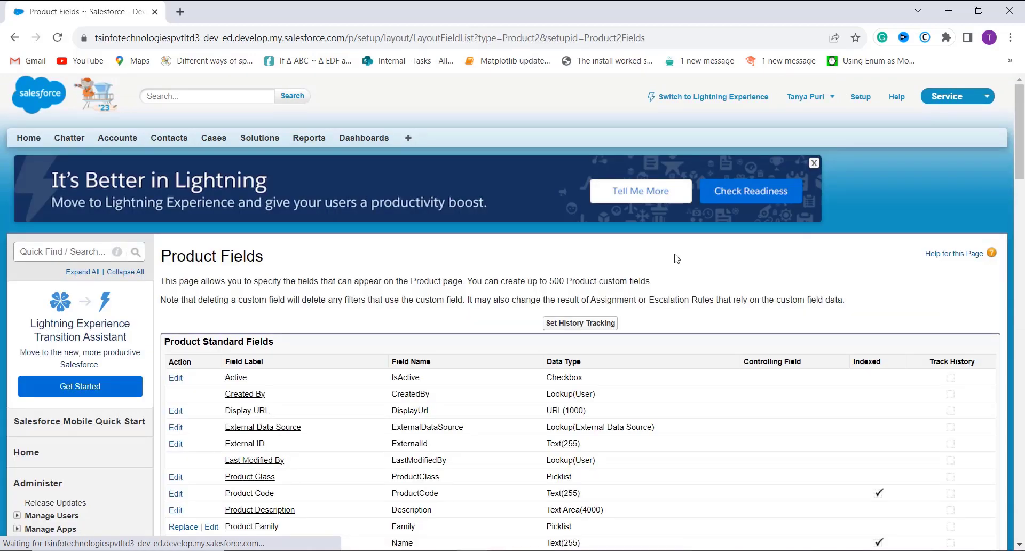
# - Go to the Products home page and open the Apple Pie product record
pyautogui.click(409, 140)
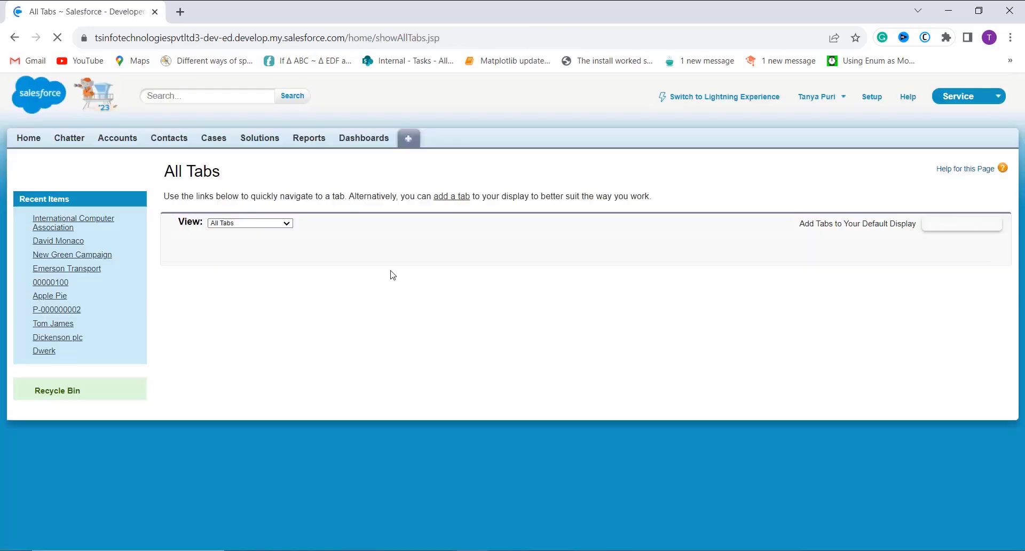
pyautogui.scroll(-3, 374, 347)
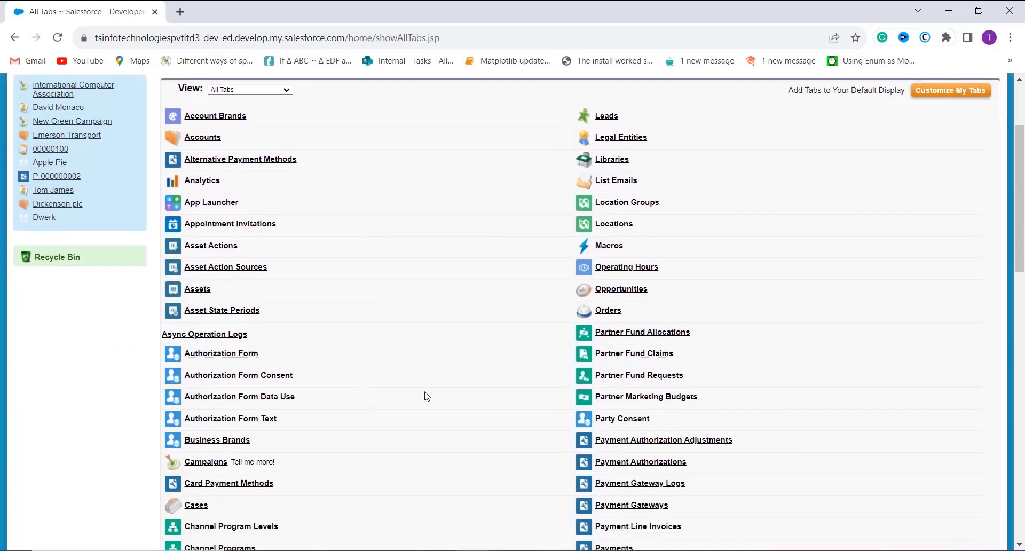
pyautogui.scroll(-5, 573, 389)
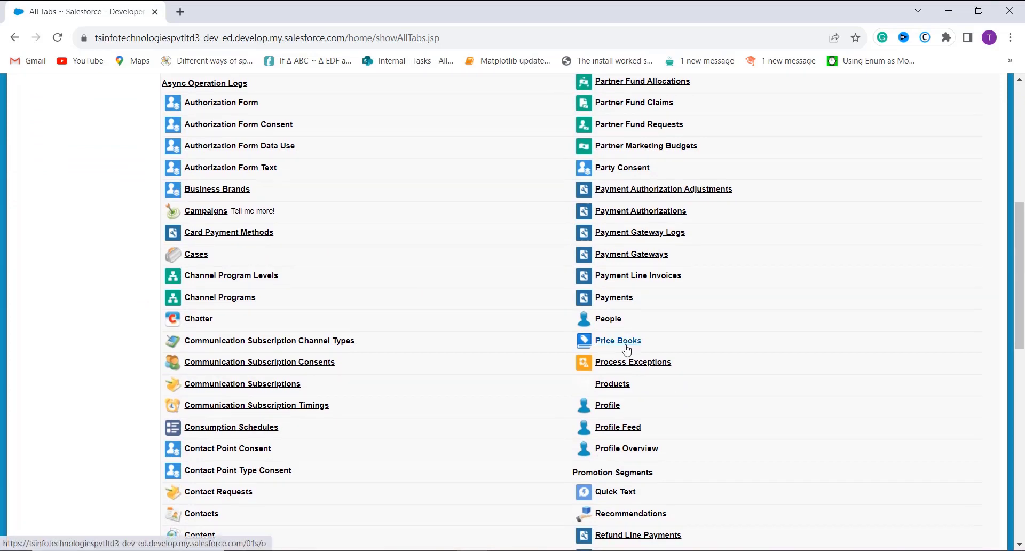
pyautogui.click(615, 391)
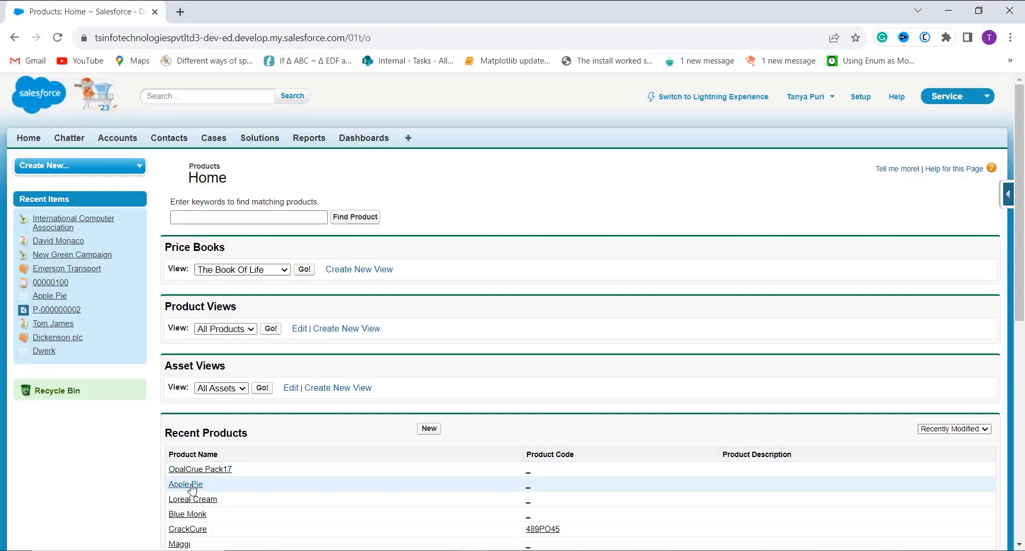
pyautogui.click(193, 489)
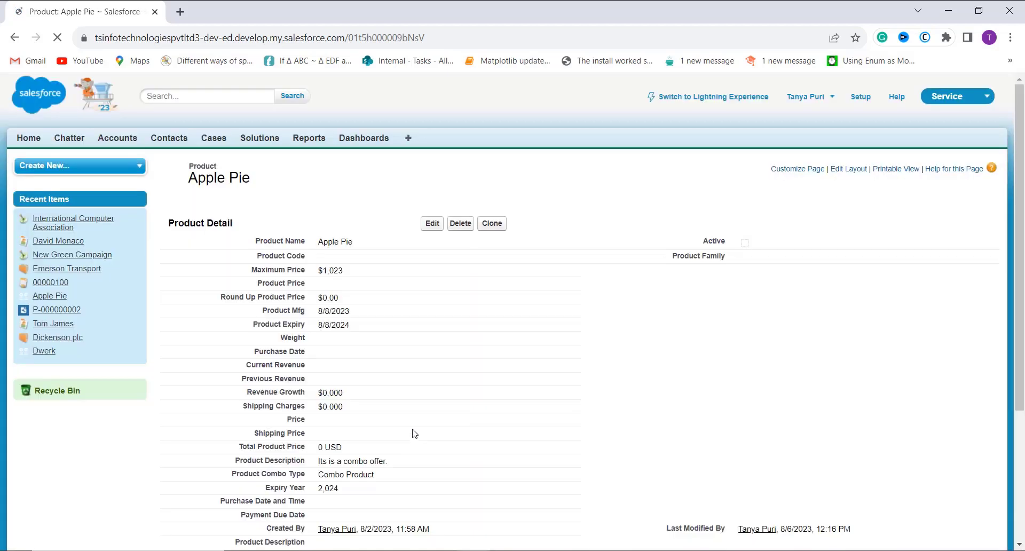
# - Set the Apple Pie product's Purchase Date to 2/6/2023 and save the record
pyautogui.scroll(-1, 414, 431)
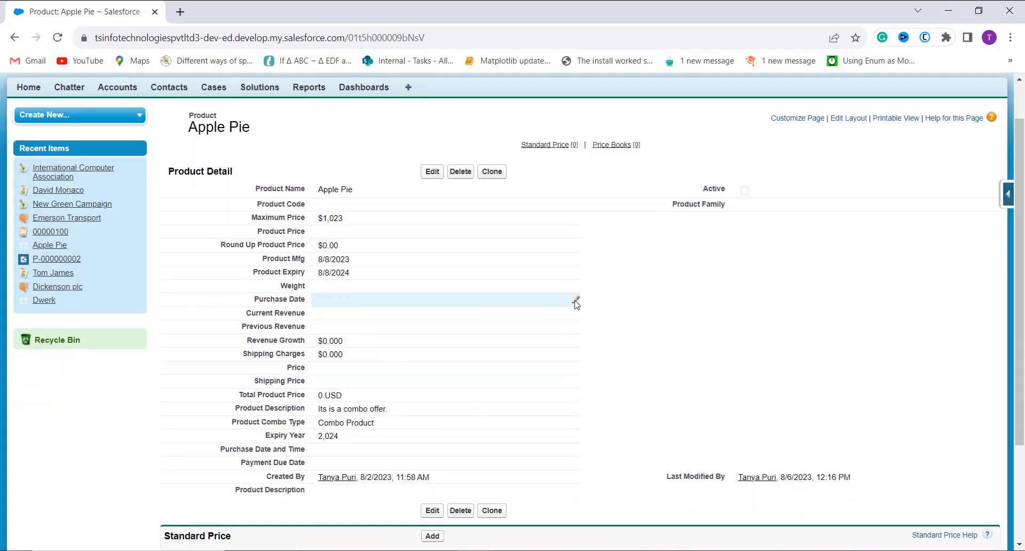
pyautogui.click(431, 176)
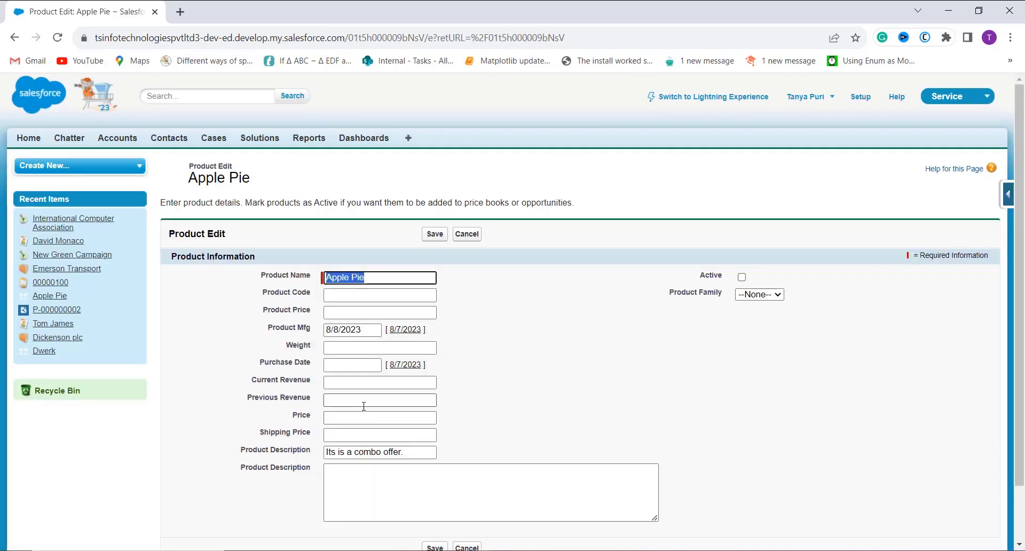
pyautogui.click(353, 365)
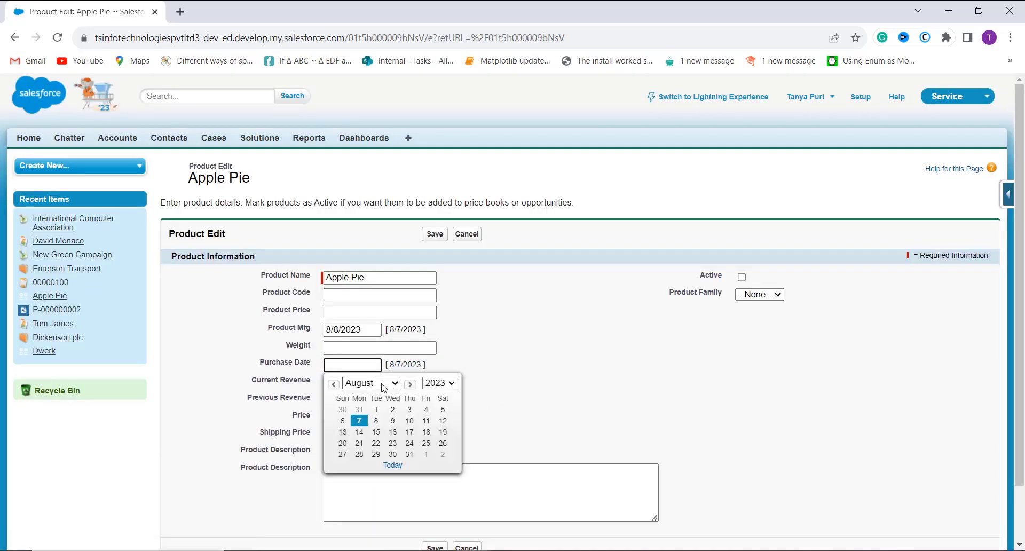
pyautogui.click(383, 387)
pyautogui.click(367, 405)
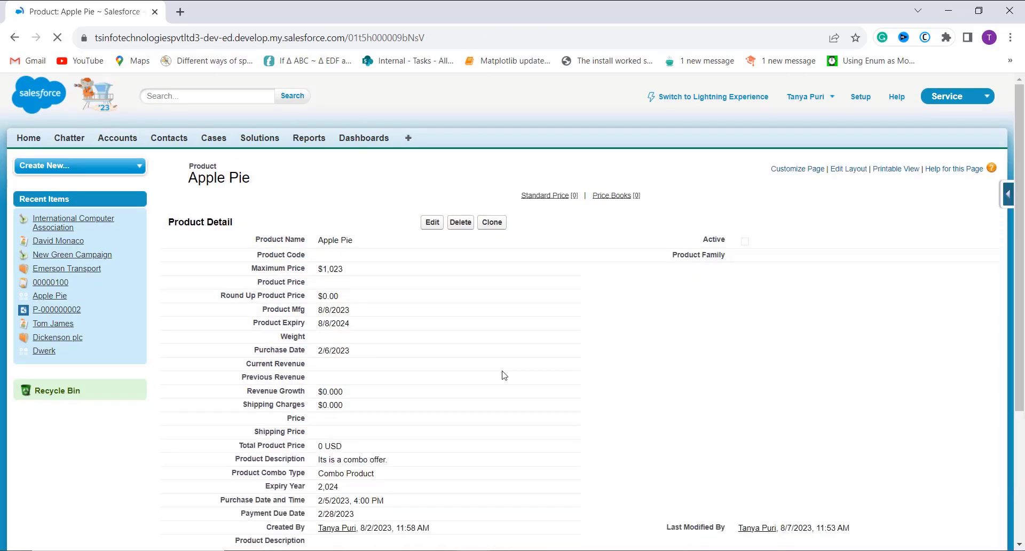
pyautogui.scroll(-1, 503, 375)
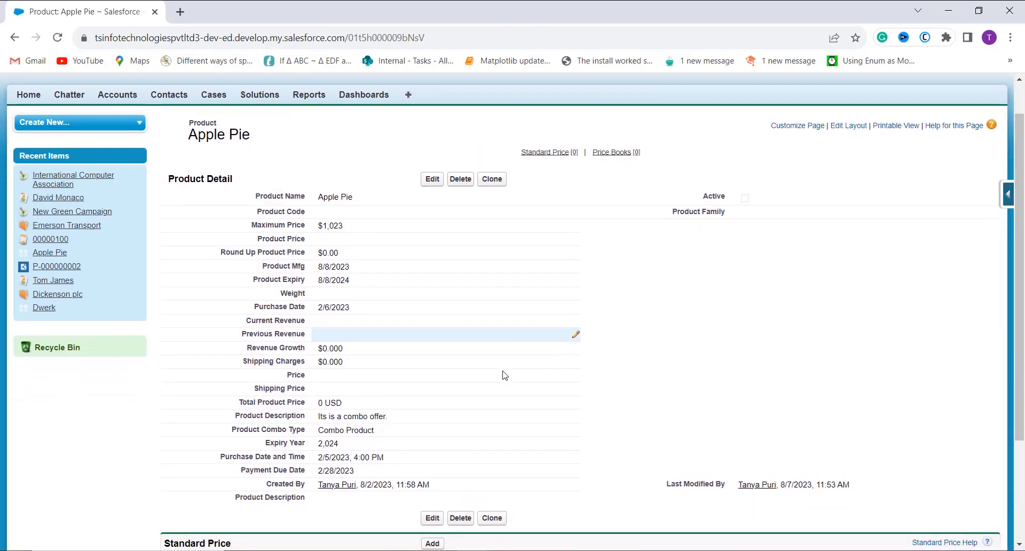